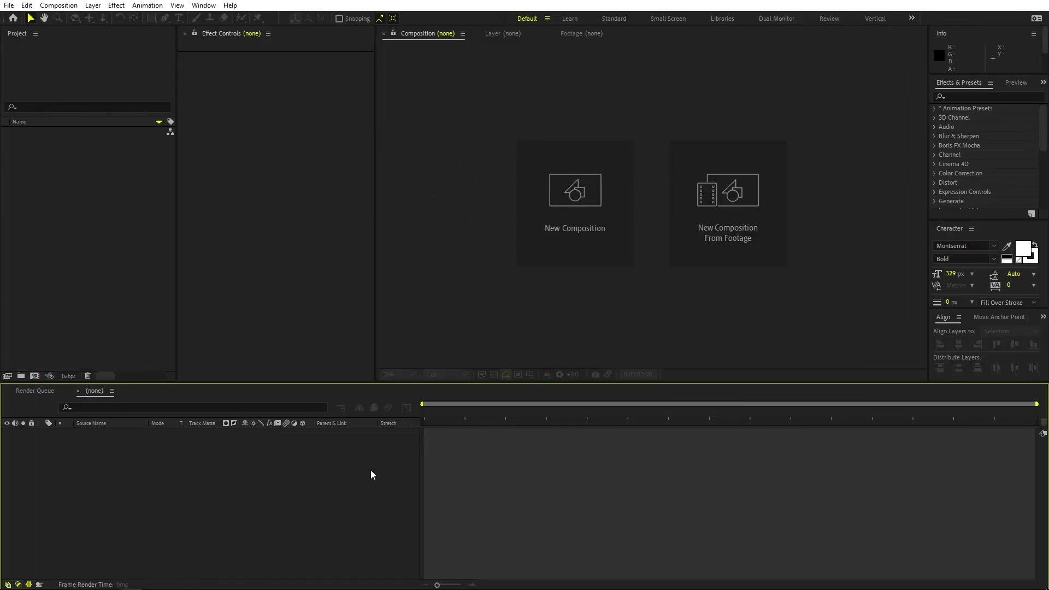
Make a new composition named Main at 1920×1080, 30 fps, lasting 20 seconds.
click(58, 5)
click(60, 19)
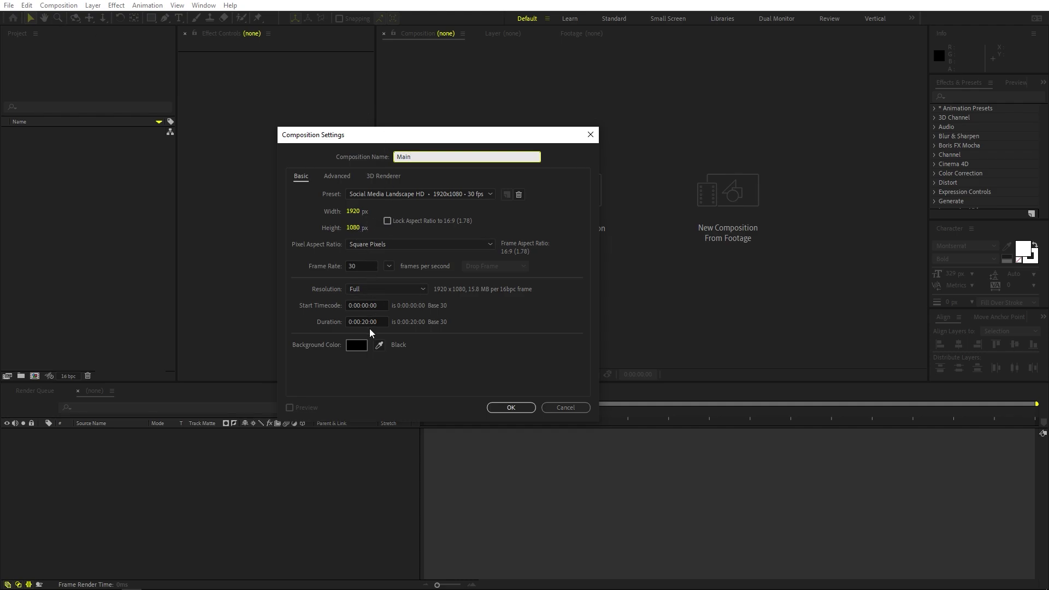
click(510, 408)
right_click(195, 511)
Add a new solid layer and apply the 4-Color Gradient effect to it.
mouse_move(265, 385)
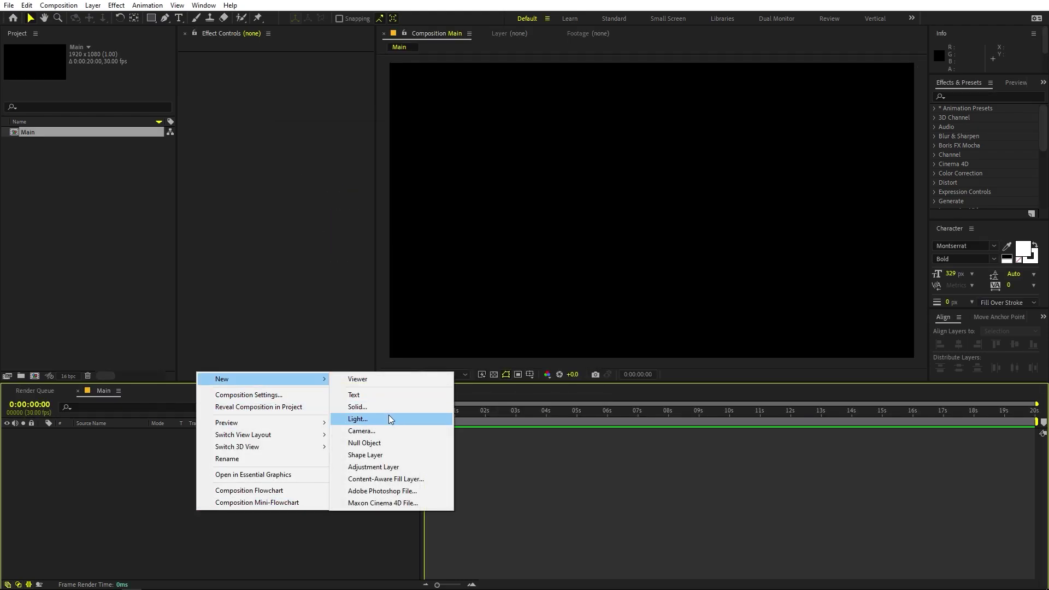
click(375, 407)
click(365, 318)
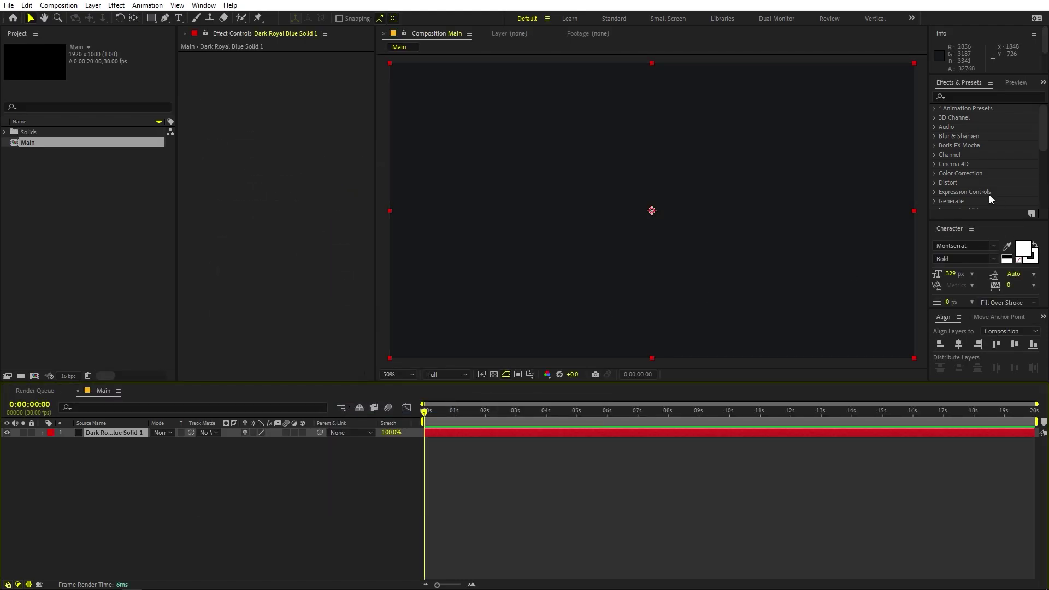
click(978, 96)
text(gradi)
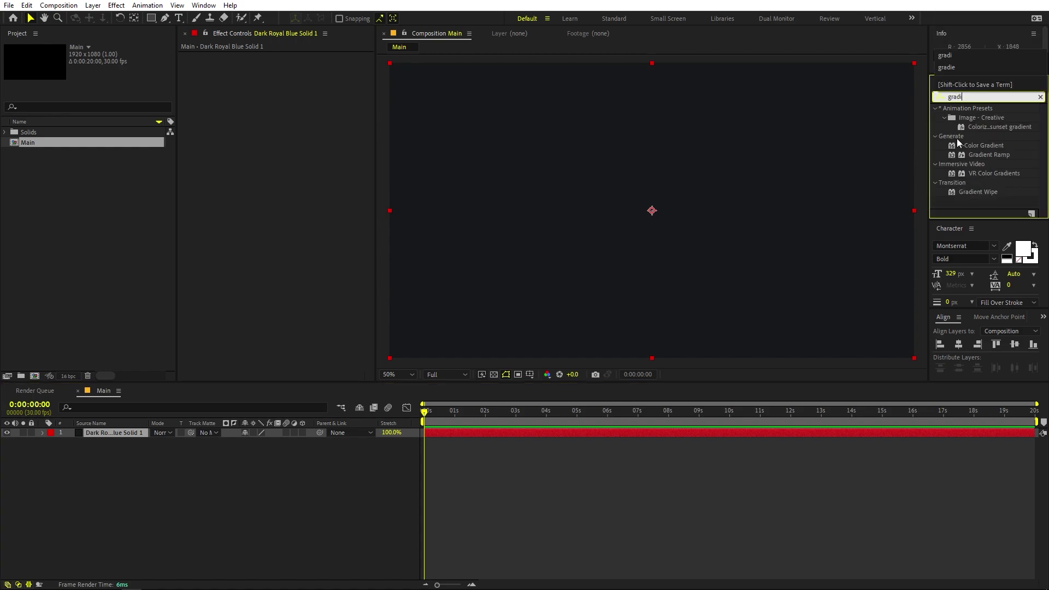
drag(982, 146, 130, 435)
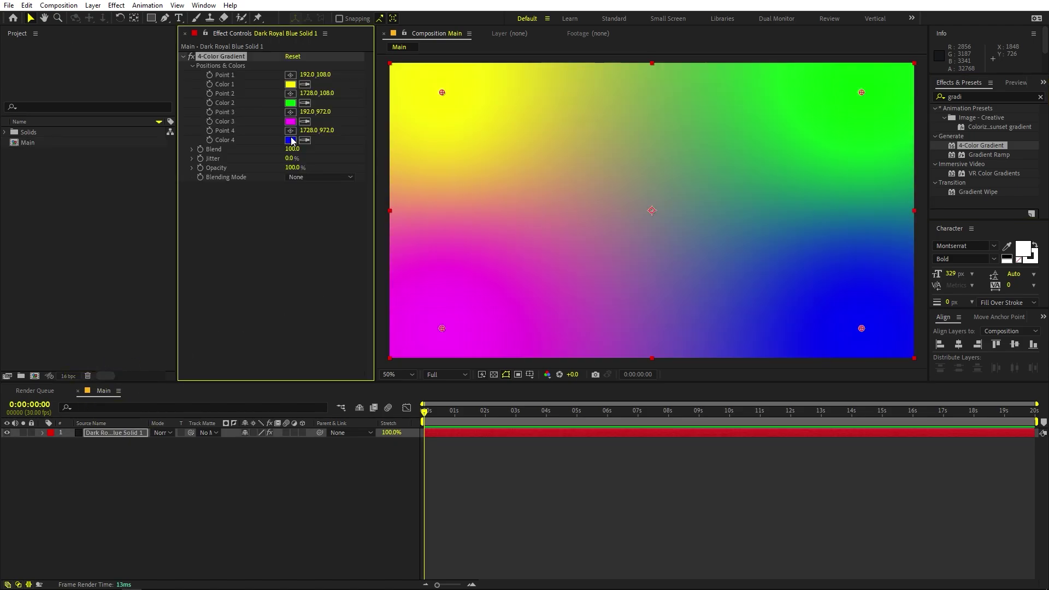
Set gradient Color 1 to white, Color 2 to yellow and Color 4 to golden yellow FFD200.
click(290, 84)
drag(164, 214, 37, 213)
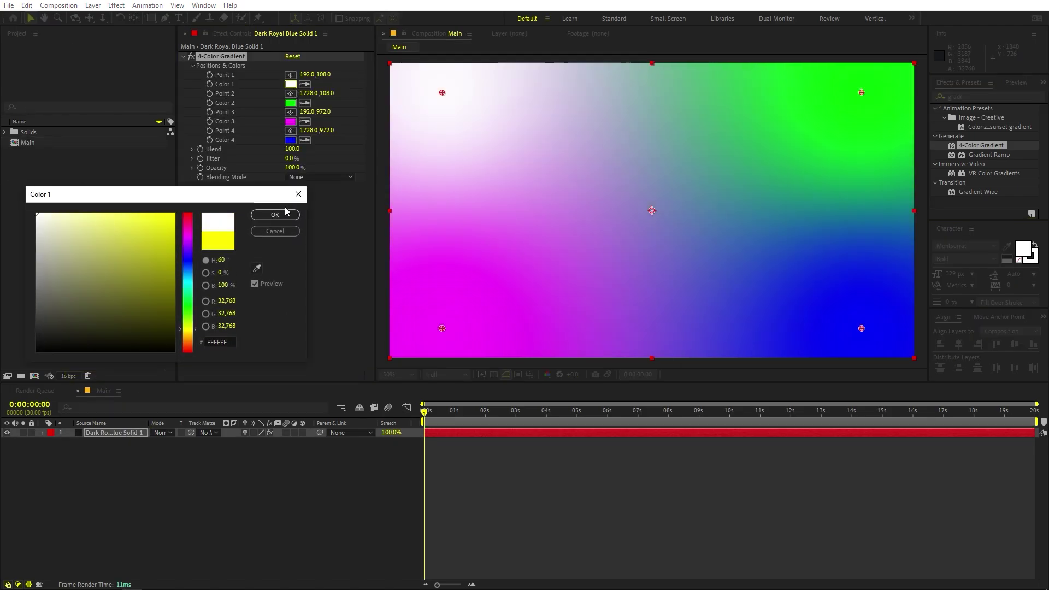
click(281, 219)
click(290, 103)
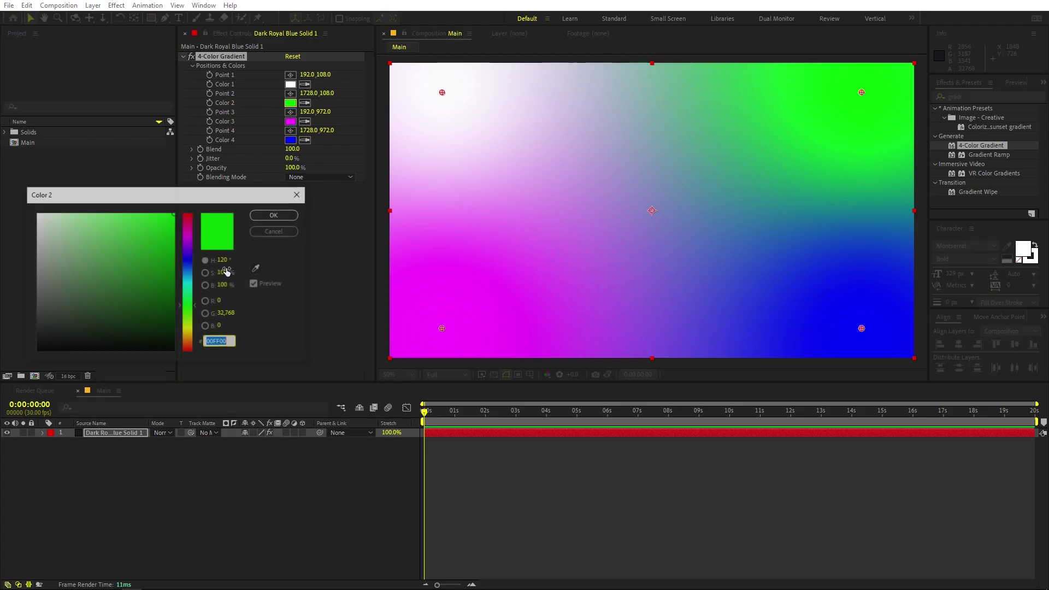
click(190, 330)
click(275, 215)
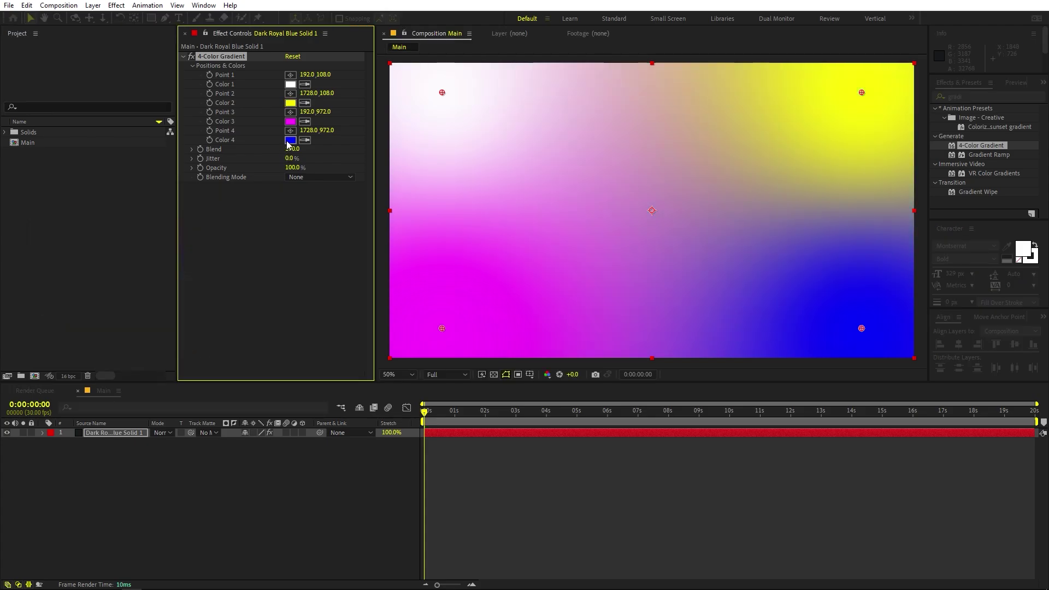
click(290, 140)
click(190, 331)
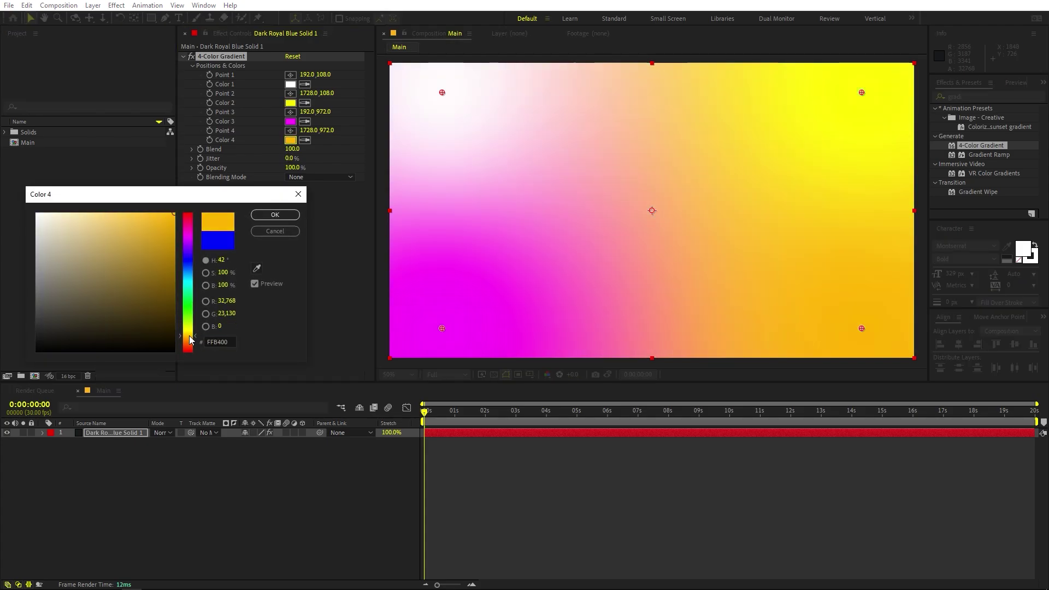
click(271, 216)
key(comma)
key(comma)
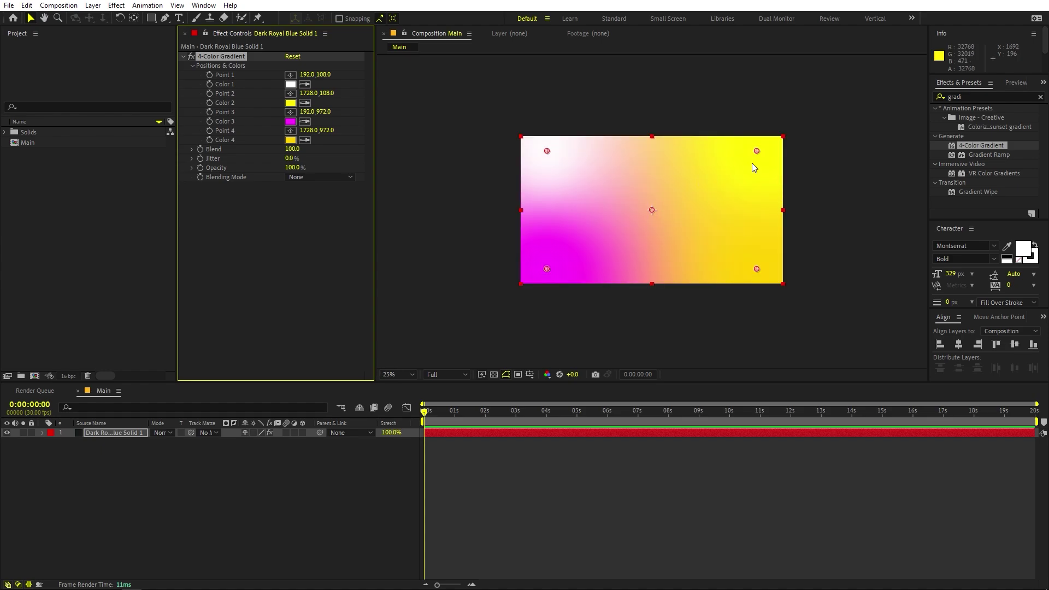
Drag the four gradient points well outside the frame for a soft pastel wash.
drag(756, 151, 951, 86)
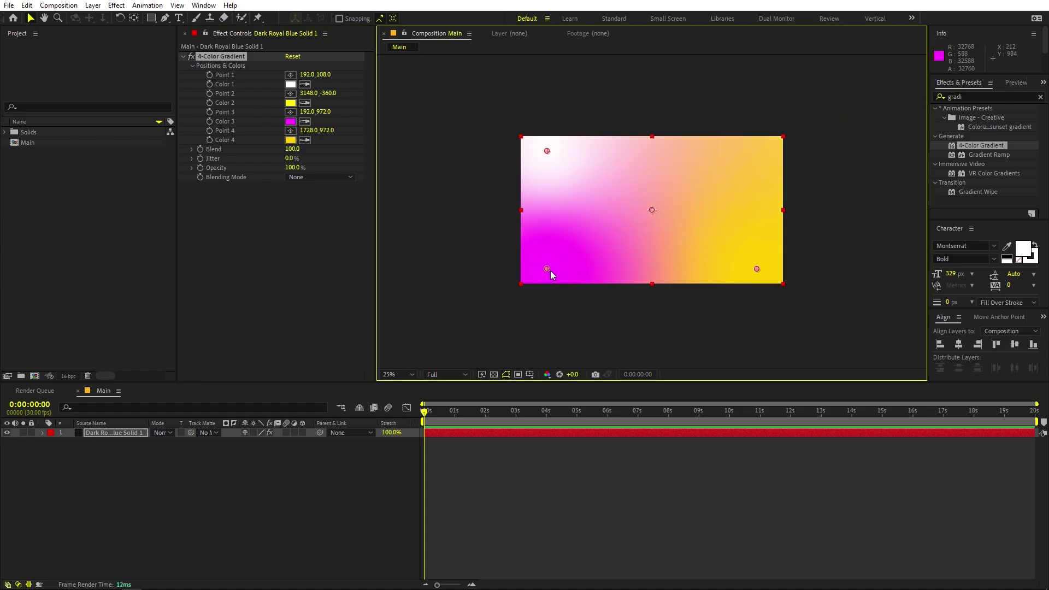
drag(546, 269, 486, 458)
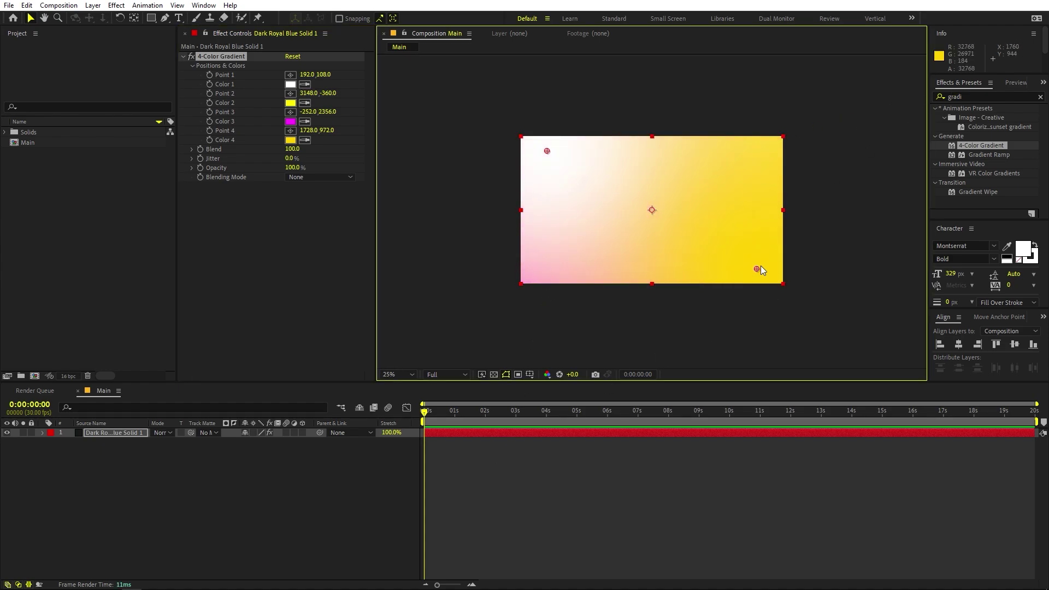
drag(757, 268, 937, 573)
key(comma)
key(comma)
drag(726, 179, 783, 179)
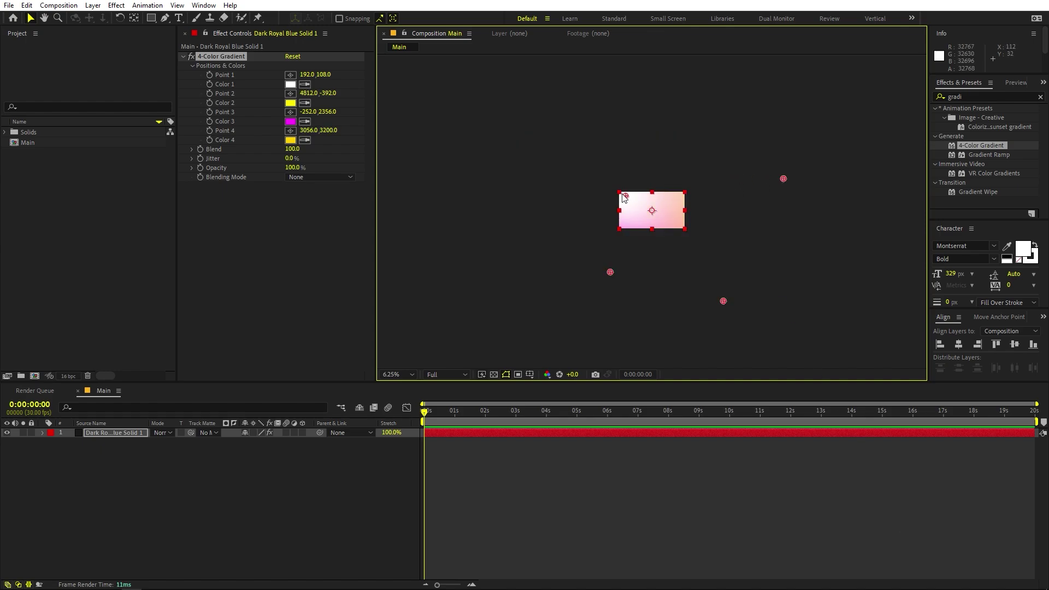
drag(627, 198, 638, 197)
drag(722, 301, 731, 306)
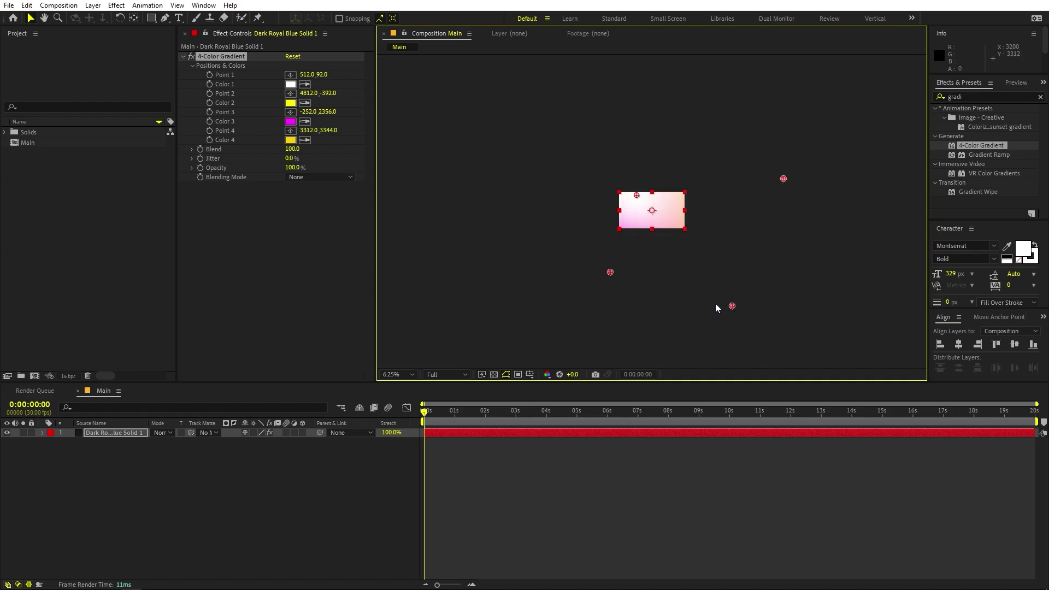
drag(608, 275, 604, 290)
click(674, 267)
Set the viewer magnification back to Fit up to 100%.
key(period)
key(period)
key(period)
key(comma)
click(414, 376)
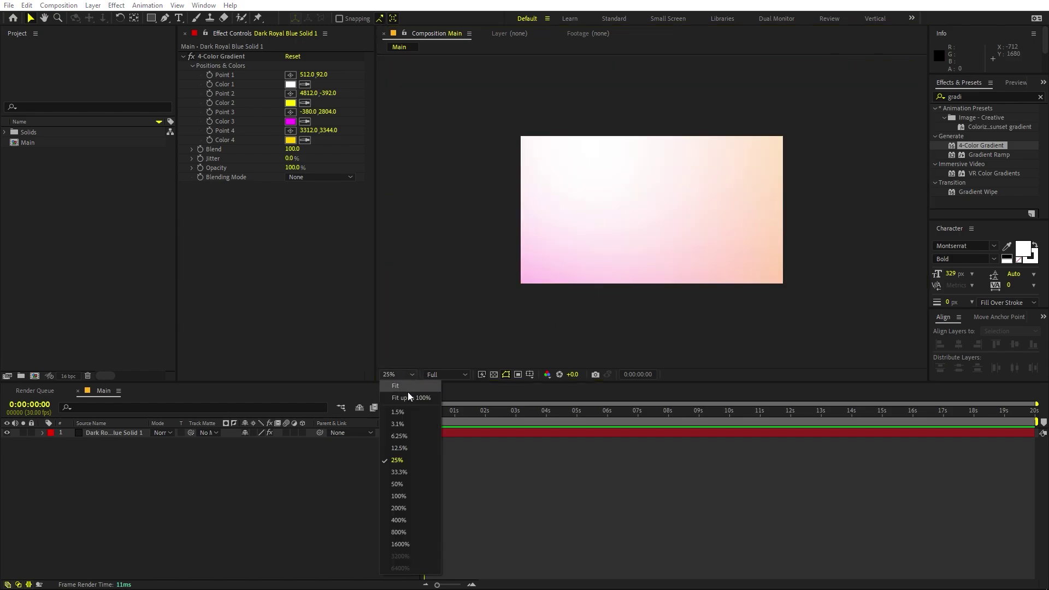
click(408, 395)
key(ctrl+t)
Create a text layer reading WATCH and set its font style to Montserrat Medium.
click(625, 203)
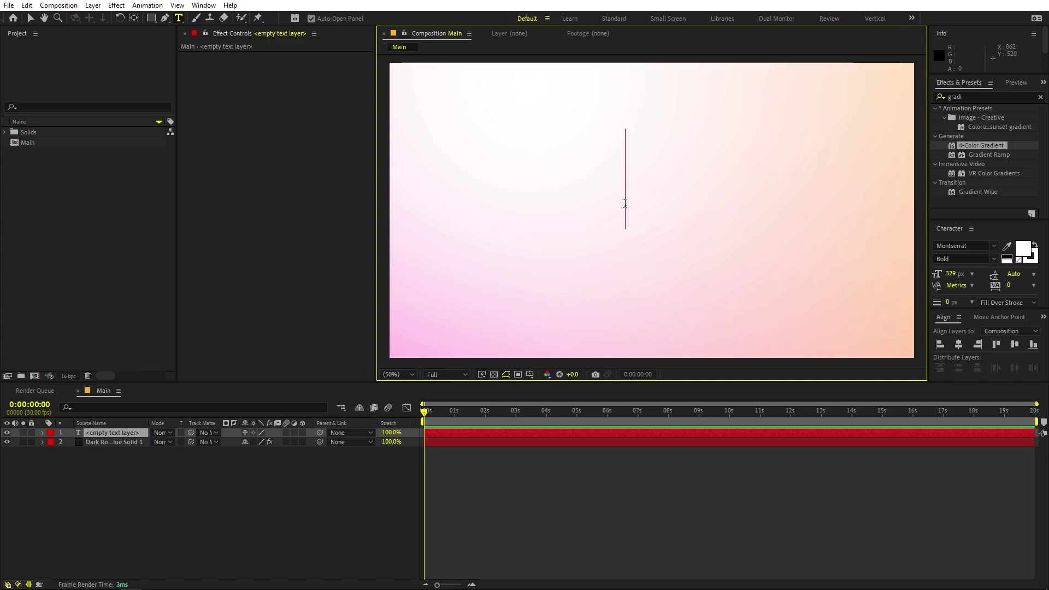
text(W)
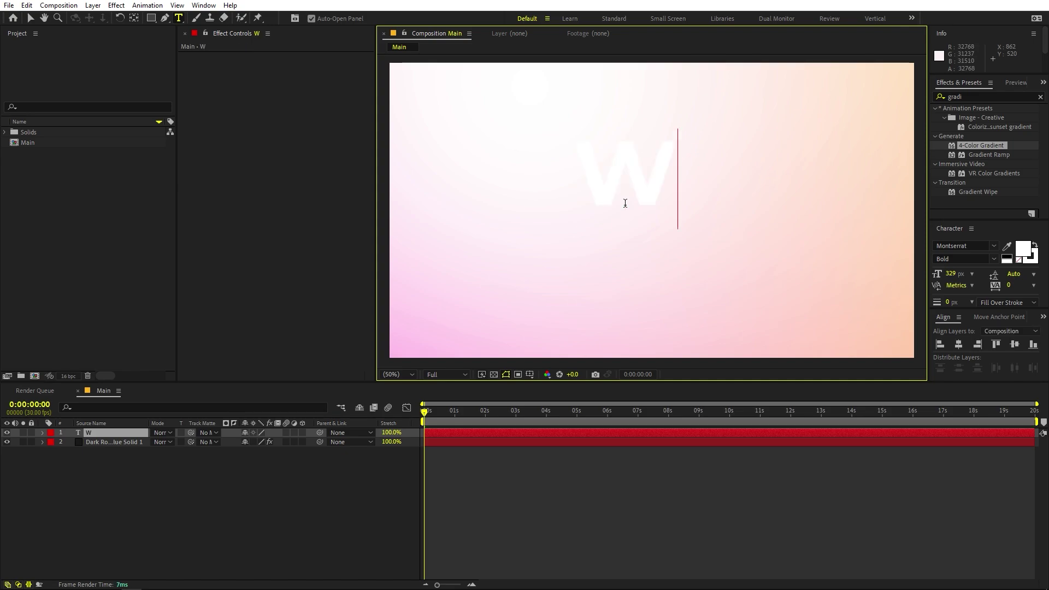
text(ATCH)
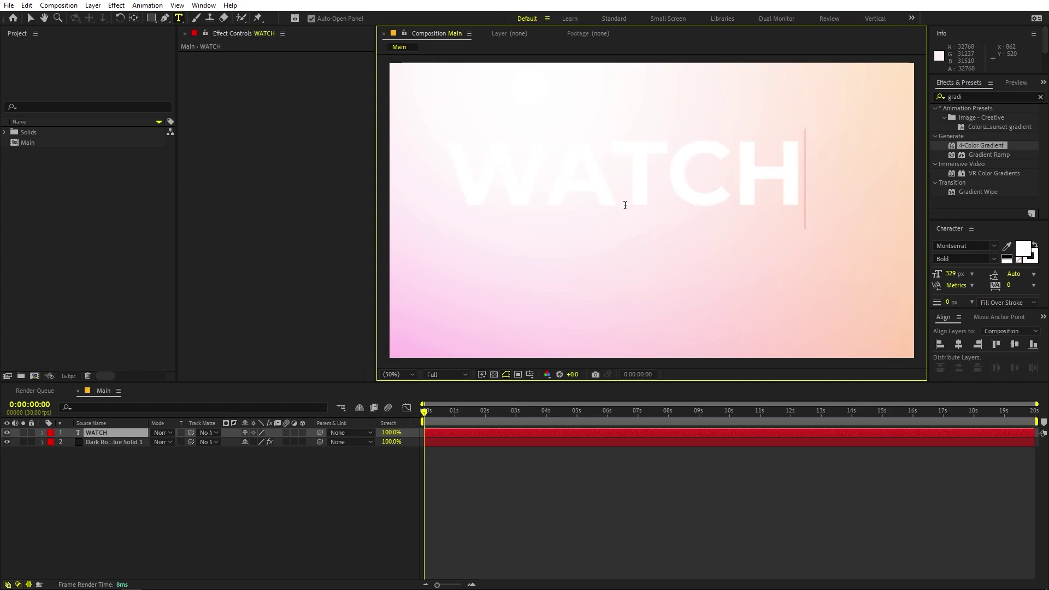
key(ctrl+a)
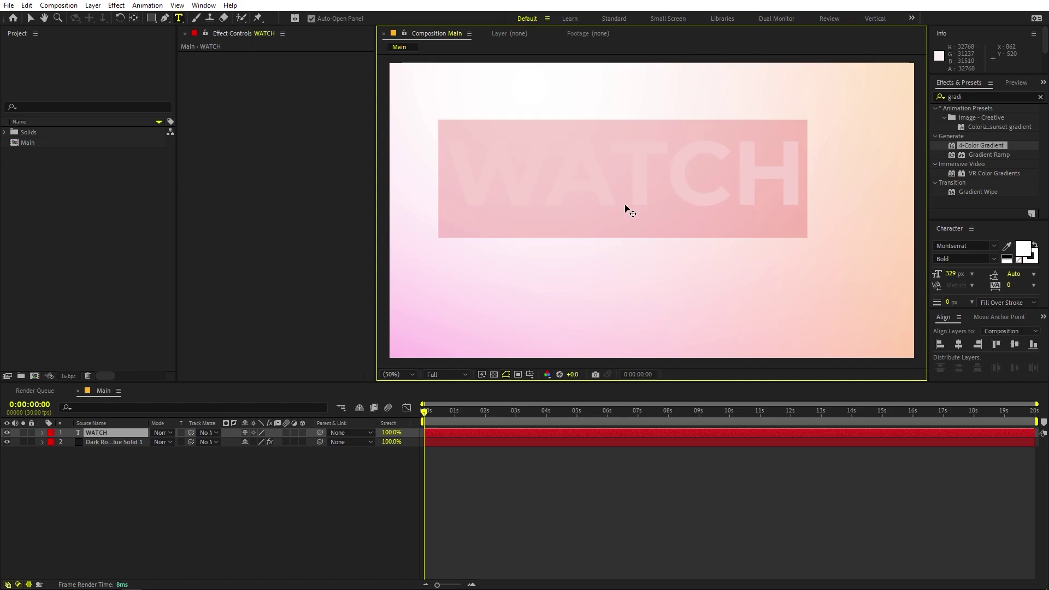
click(991, 261)
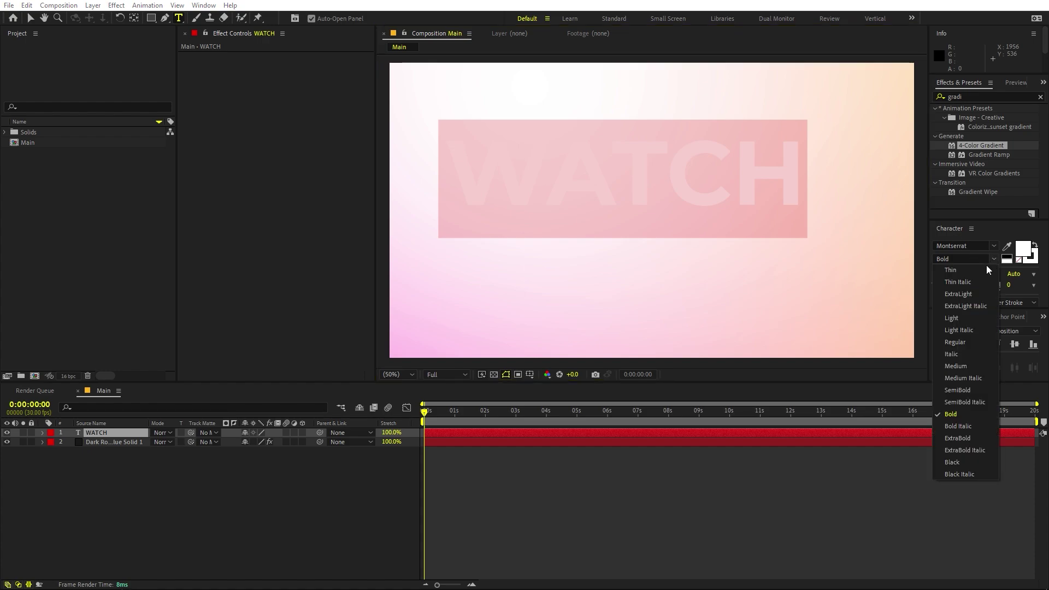
click(954, 366)
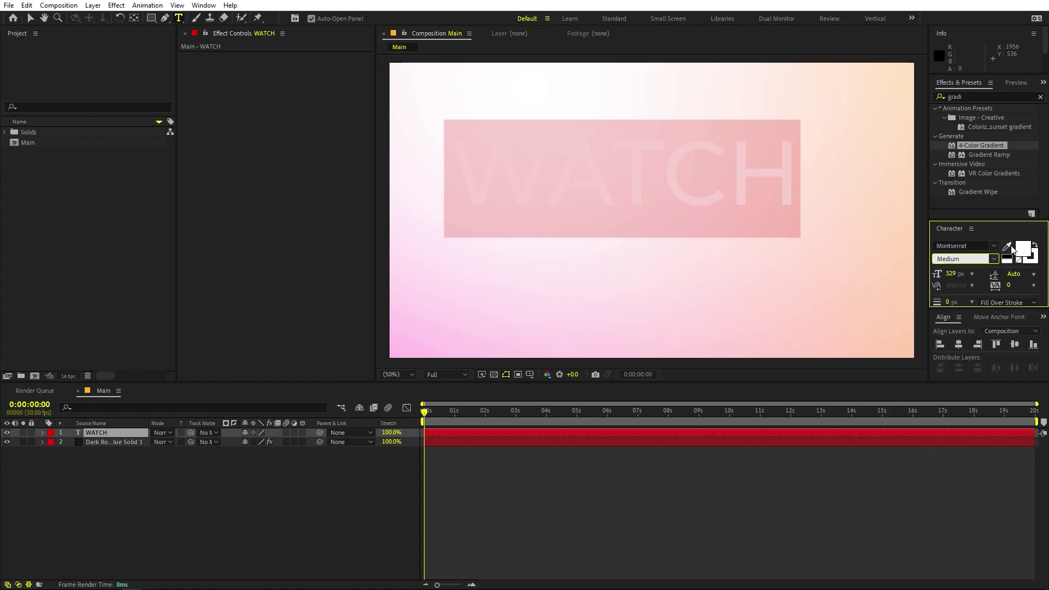
Centre WATCH horizontally and vertically in the composition.
click(958, 344)
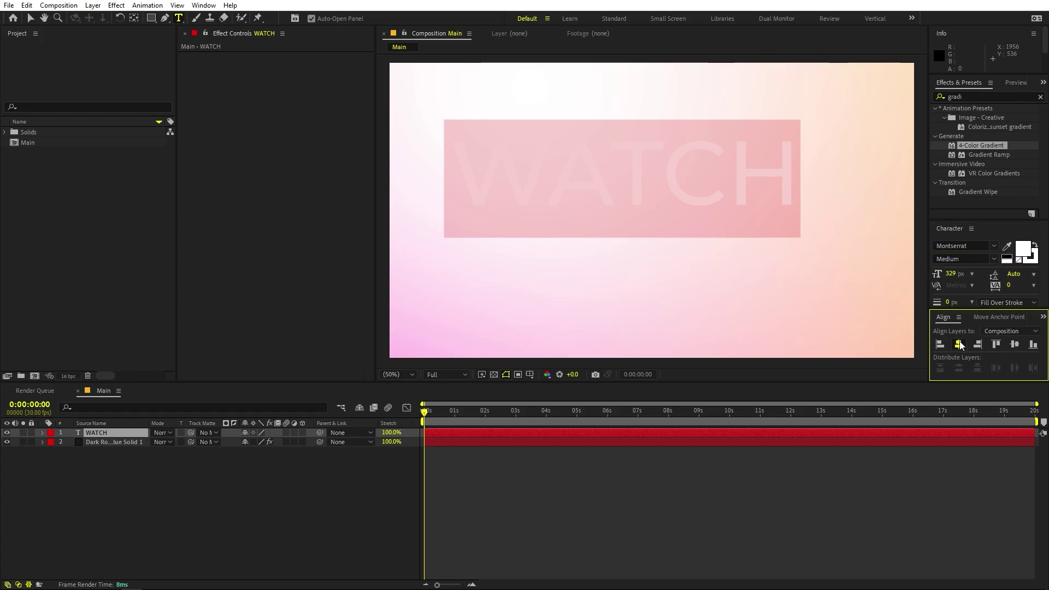
click(1014, 344)
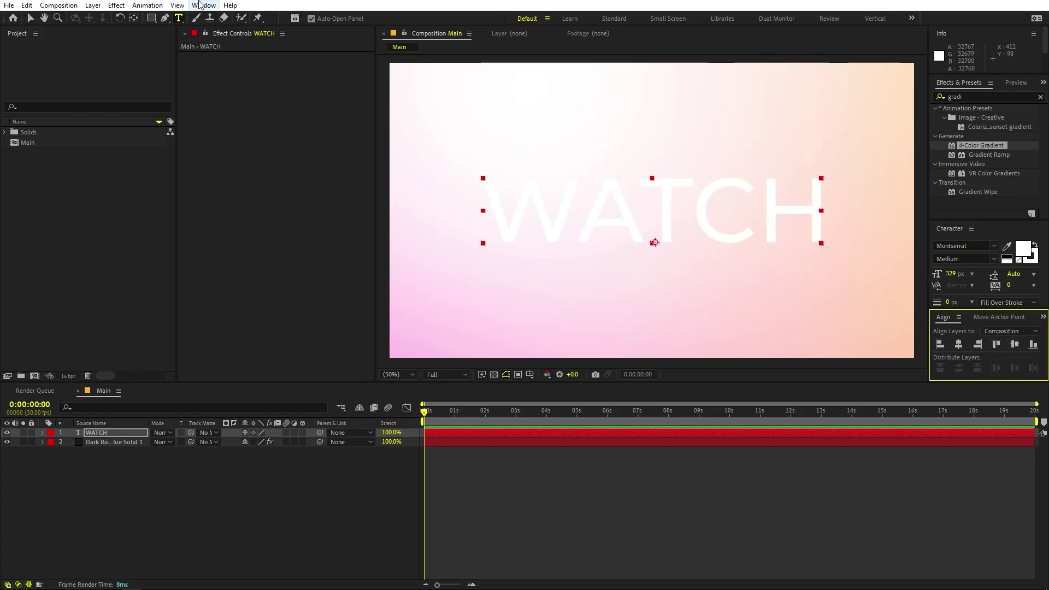
click(206, 7)
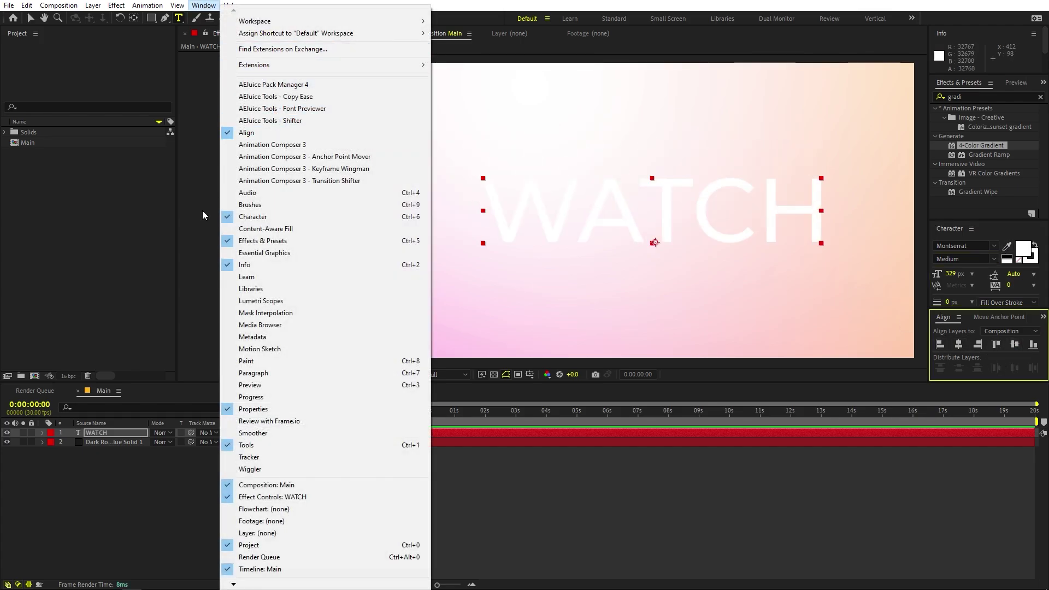
click(124, 498)
click(115, 432)
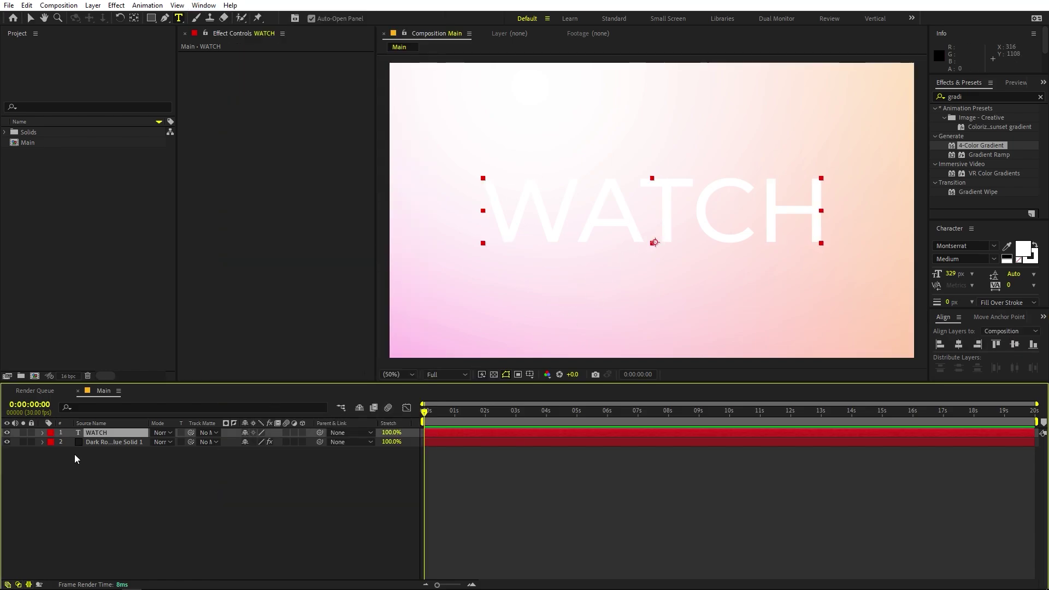
Centre WATCH's anchor point on the text and scale it down to 44.5%.
click(134, 18)
key(ctrl+alt+Home)
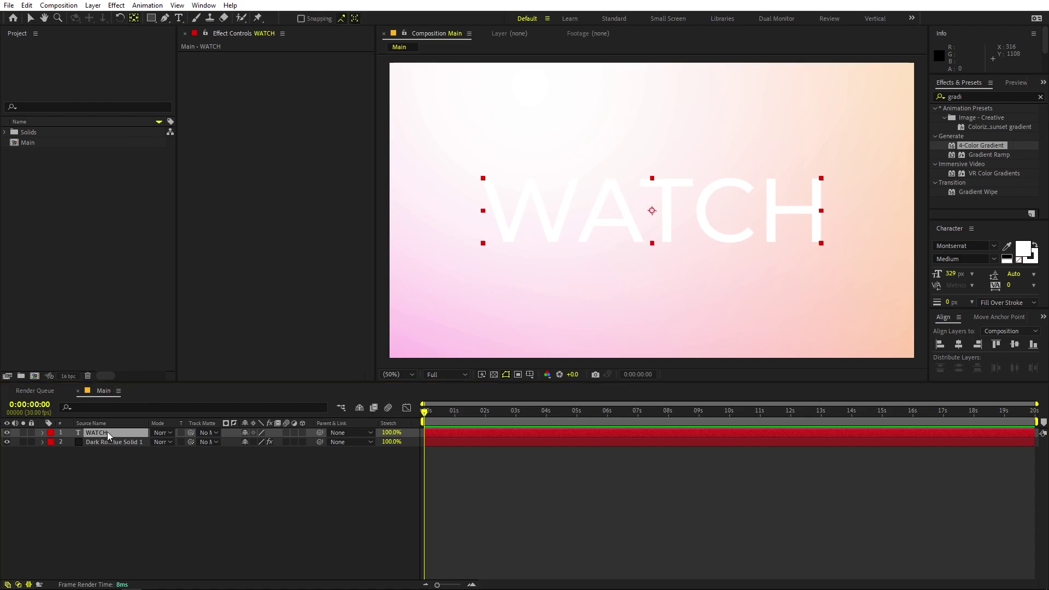
click(107, 431)
key(s)
drag(264, 443, 309, 364)
Apply Gradient Ramp to WATCH with start colour lavender B99DFF and end colour magenta FF19CC.
drag(986, 159, 678, 208)
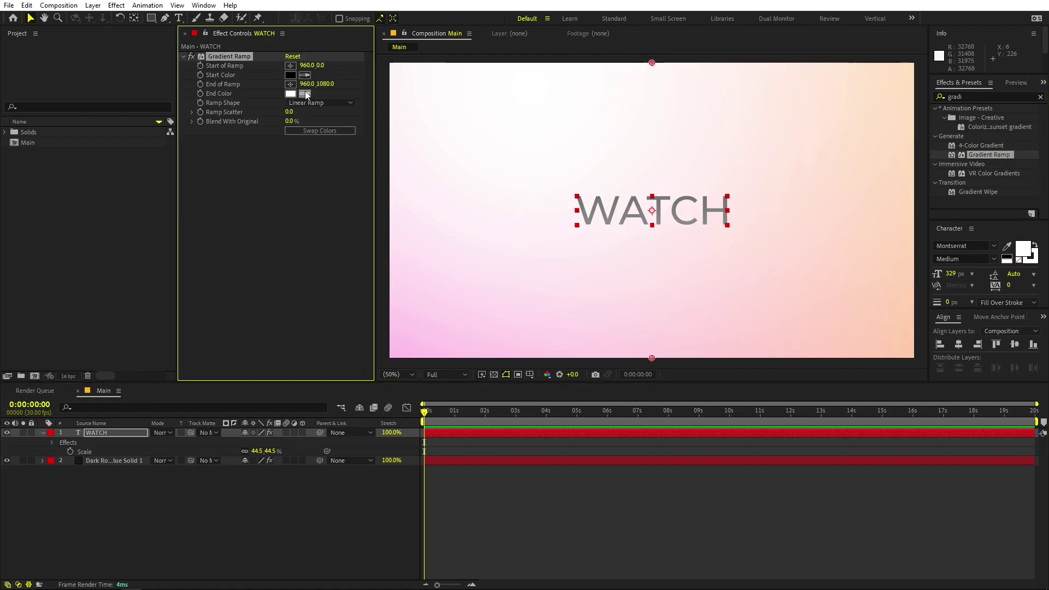
click(290, 75)
click(189, 250)
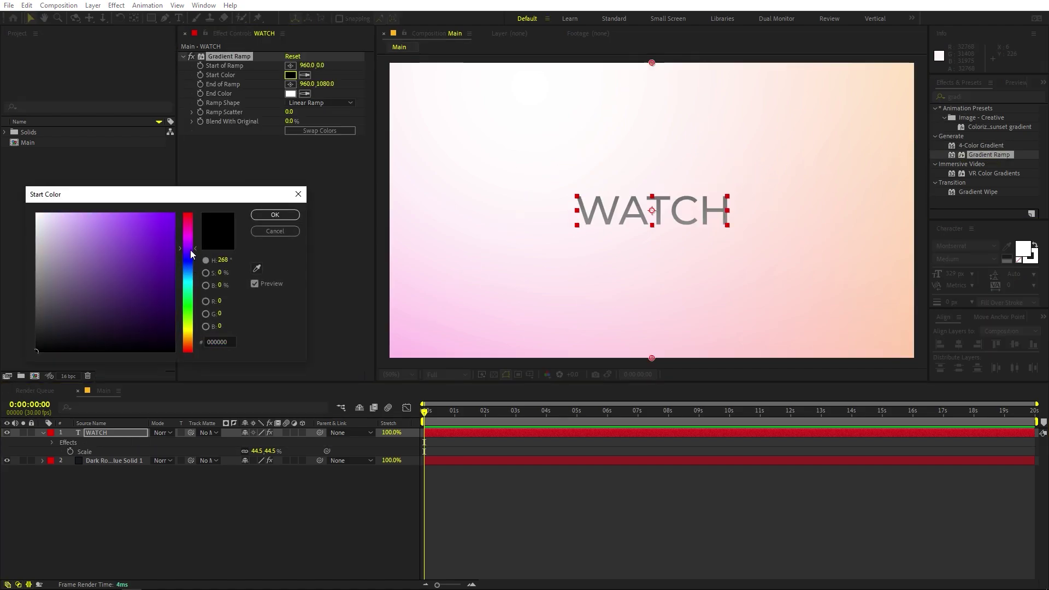
drag(135, 240, 112, 211)
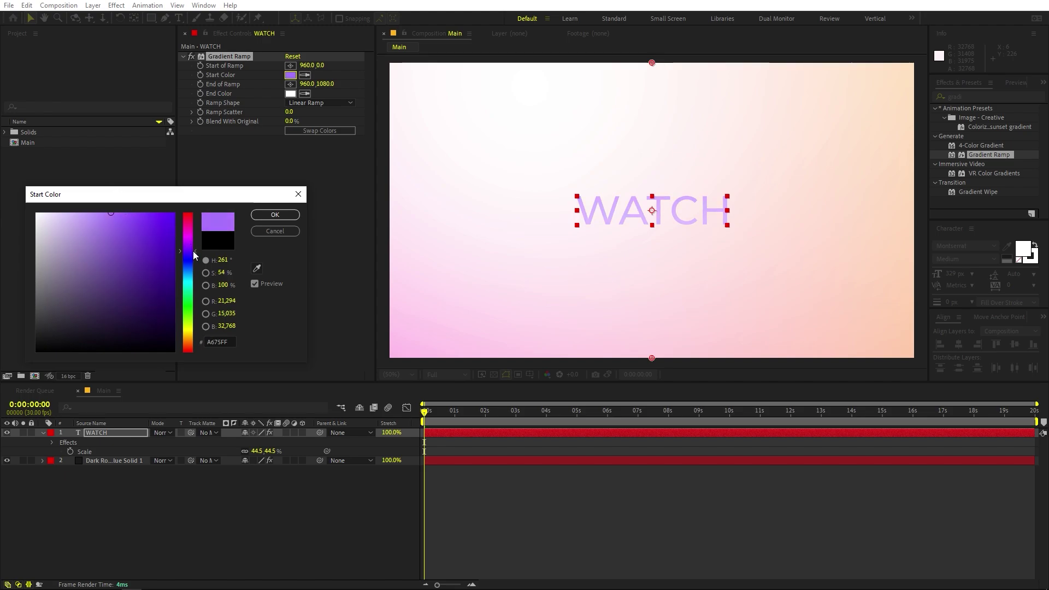
click(274, 215)
click(291, 94)
mouse_move(189, 265)
mouse_down()
mouse_move(191, 256)
mouse_move(198, 290)
mouse_move(199, 236)
mouse_move(161, 213)
mouse_up()
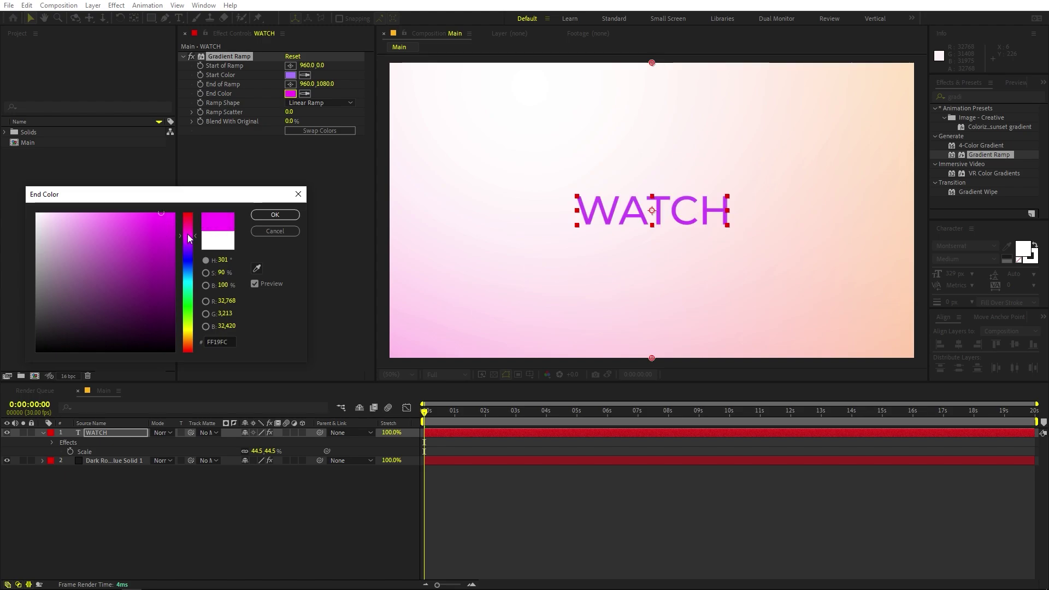
click(274, 214)
click(290, 75)
click(193, 252)
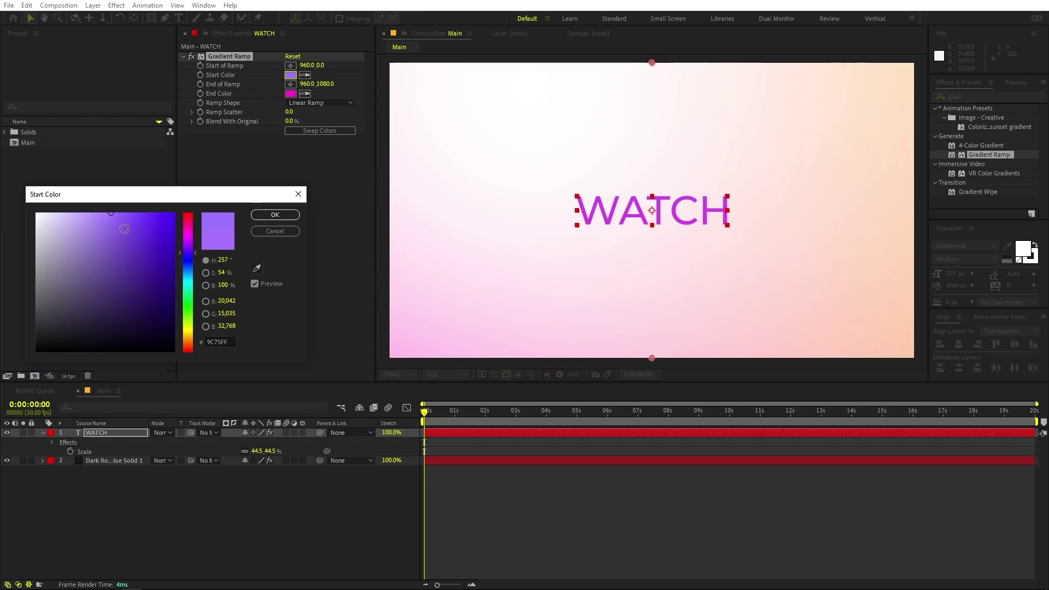
drag(111, 213, 91, 213)
click(274, 215)
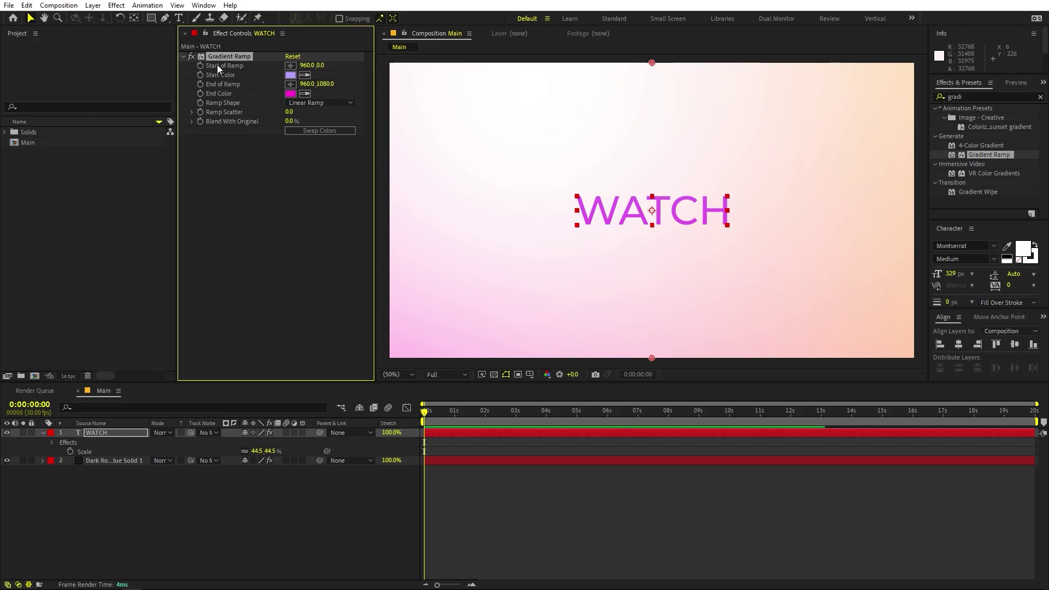
Place the ramp start at 322,324 (upper left) and the end at 1626,602.
click(290, 66)
click(478, 151)
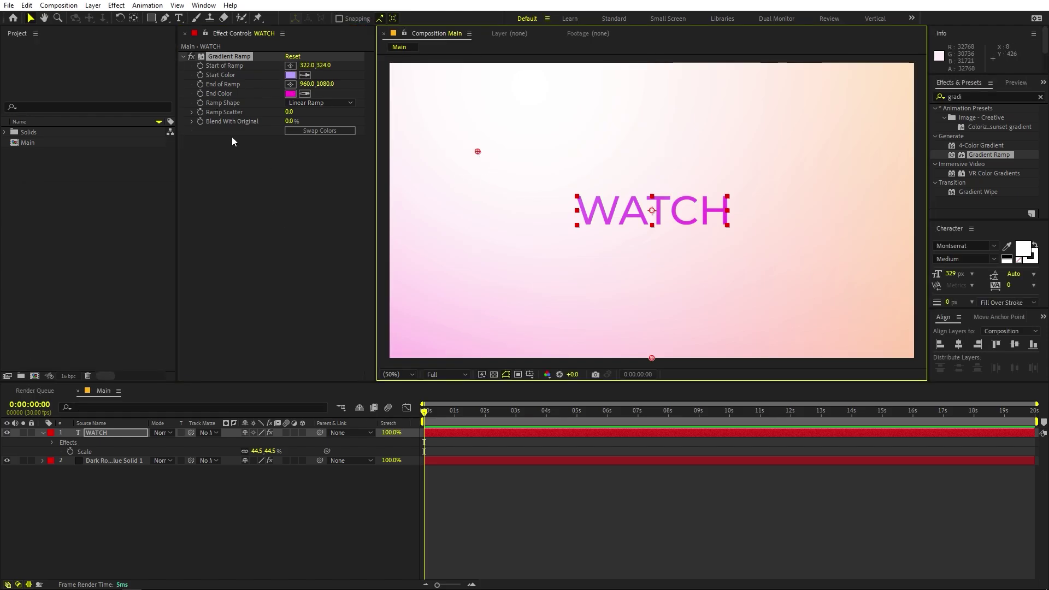
click(290, 84)
click(745, 223)
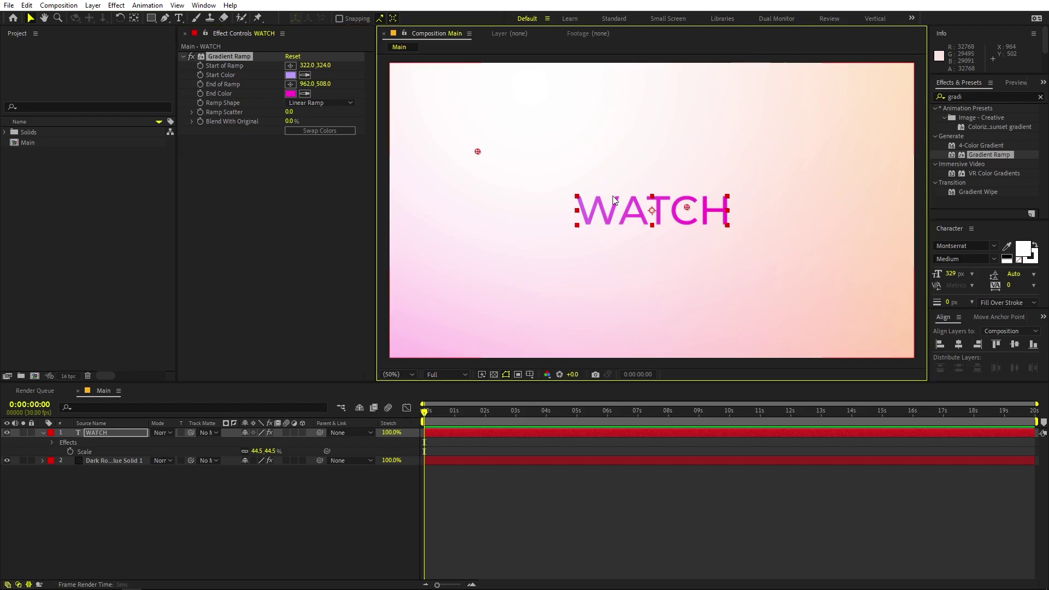
drag(708, 204, 834, 227)
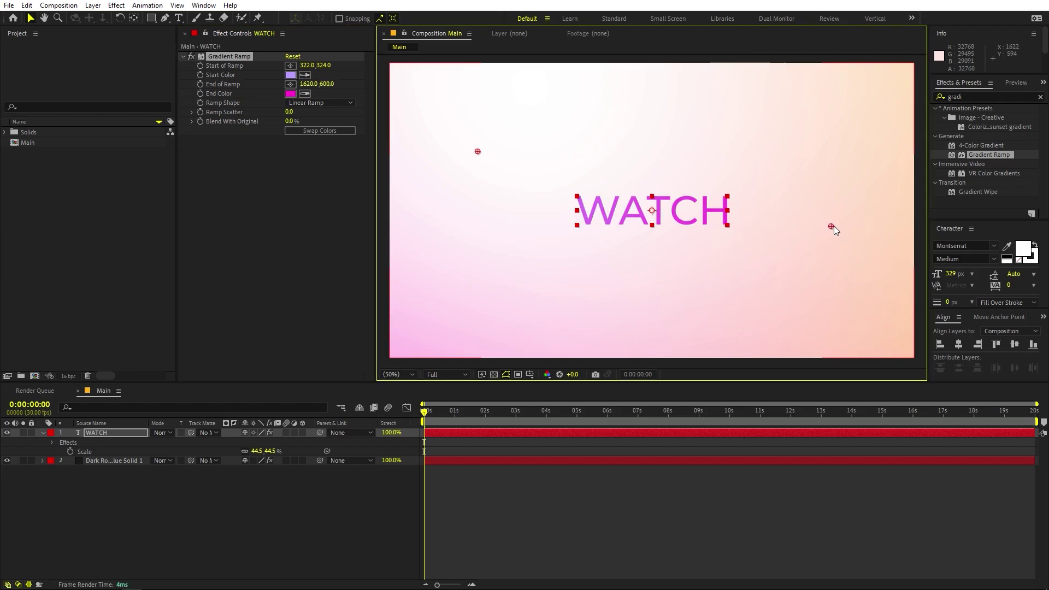
click(640, 467)
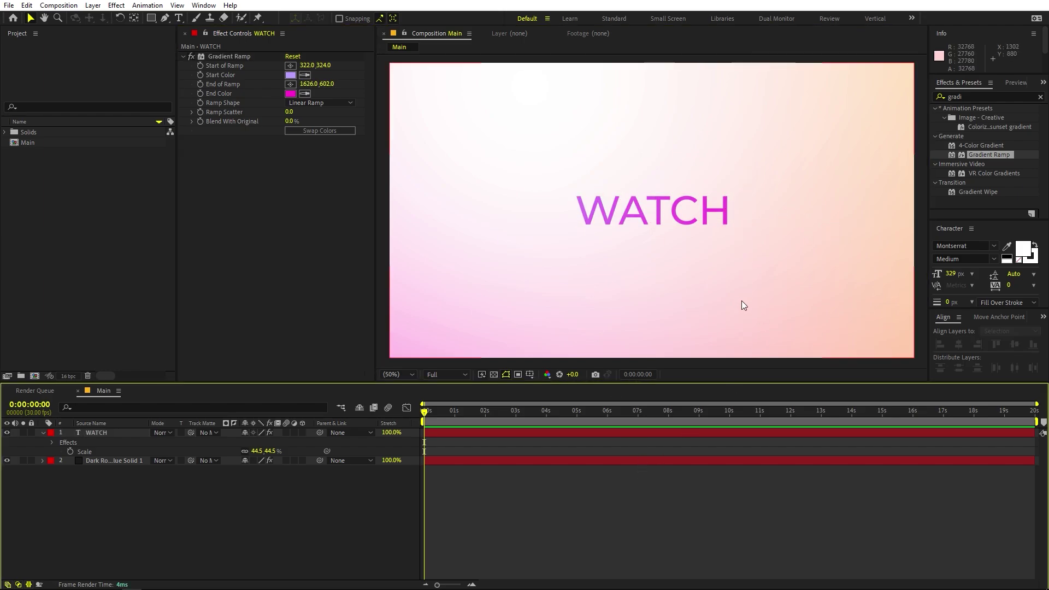
Turn on the 3D layer switch for the WATCH text.
click(98, 432)
click(43, 433)
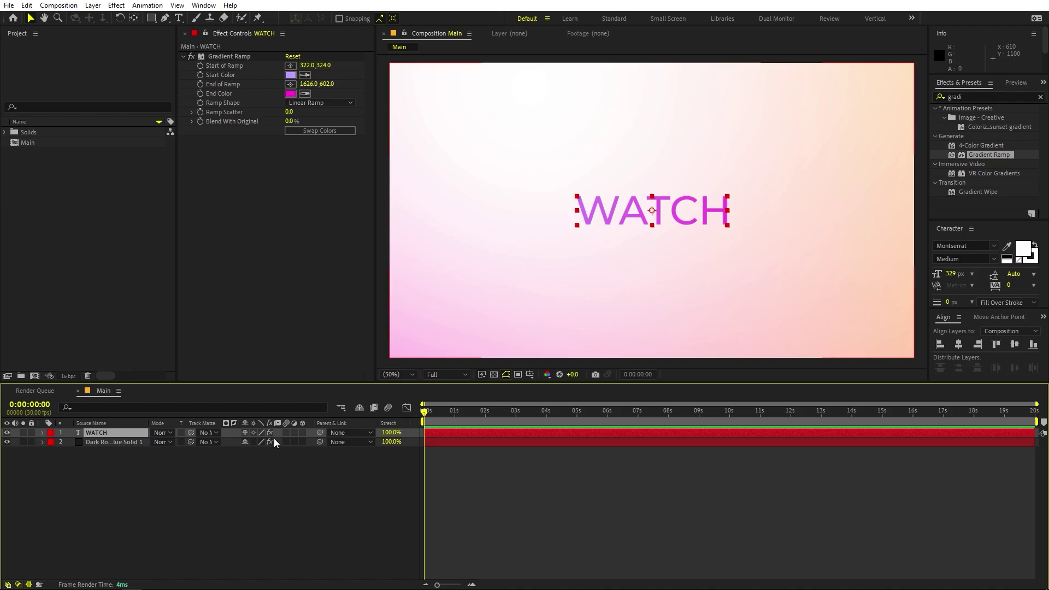
click(302, 432)
click(293, 470)
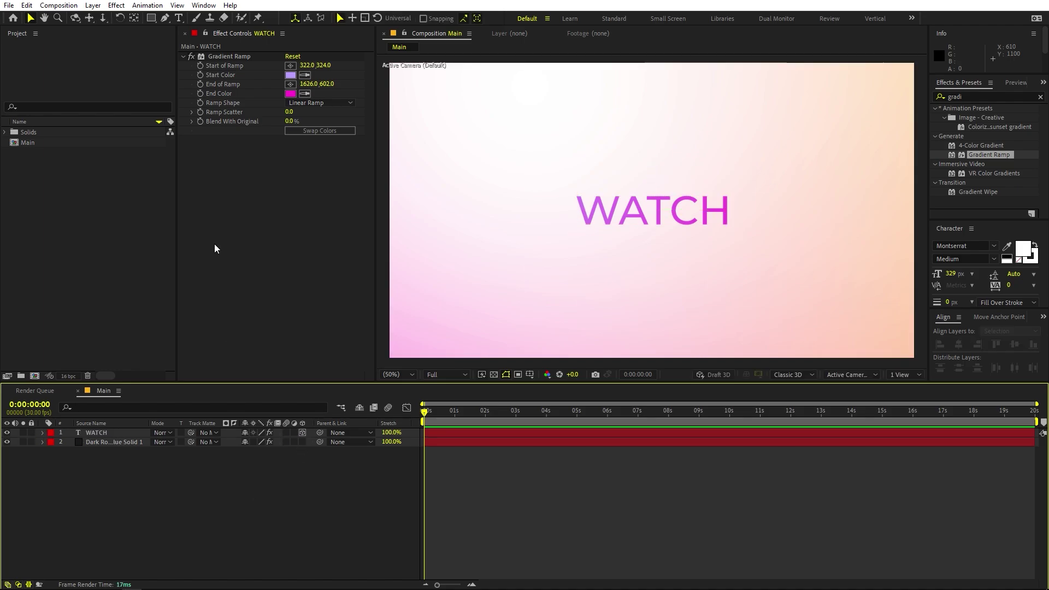
Add Camera 1 to the composition with its default settings.
click(91, 5)
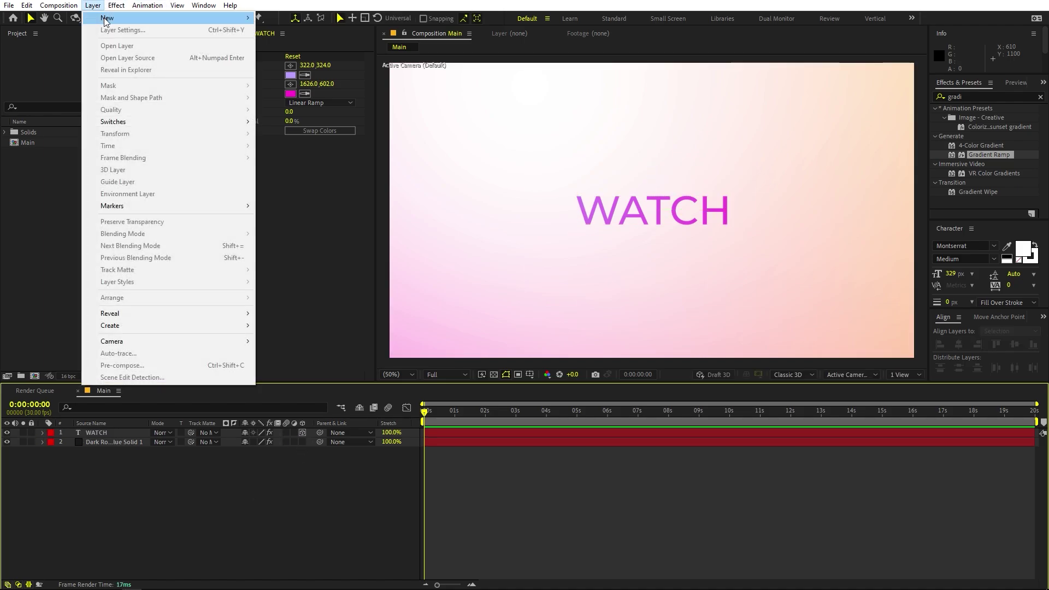
mouse_move(230, 18)
click(295, 54)
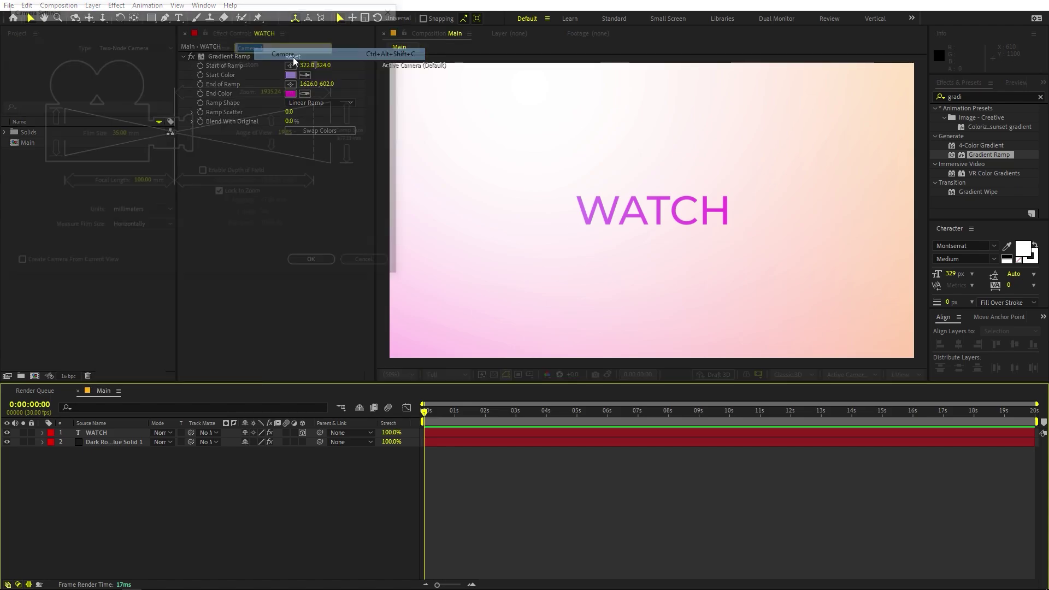
click(318, 267)
Add a Null 1 layer and make it a 3D layer.
right_click(136, 544)
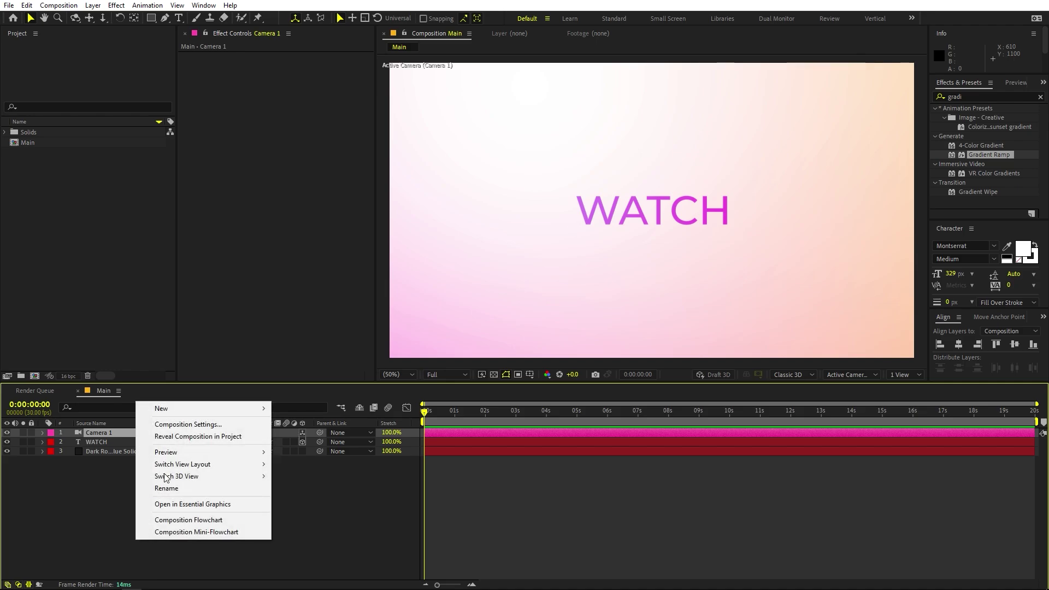
mouse_move(196, 410)
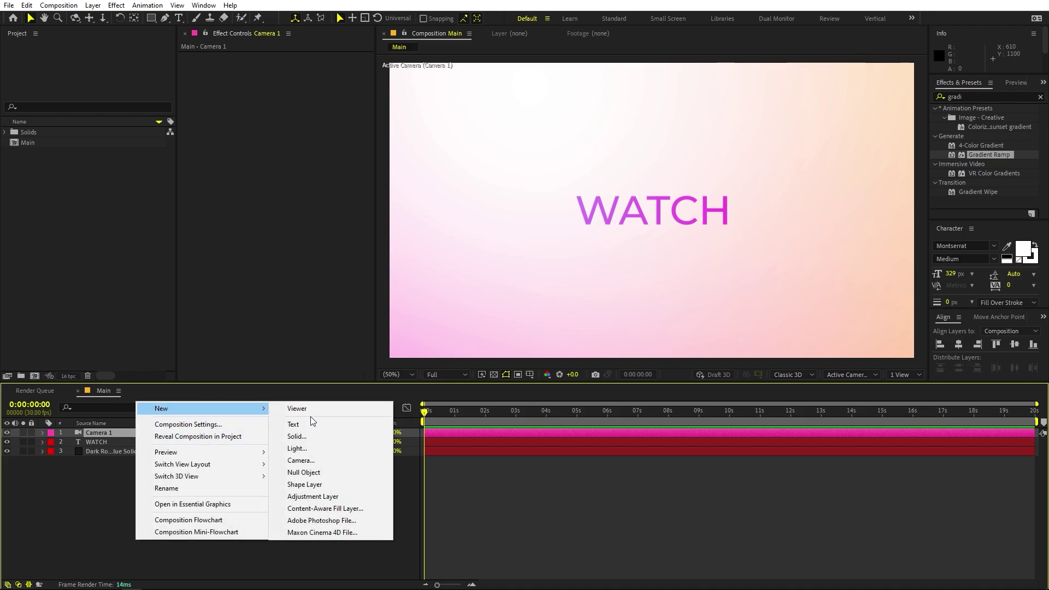
click(305, 473)
click(302, 432)
click(267, 494)
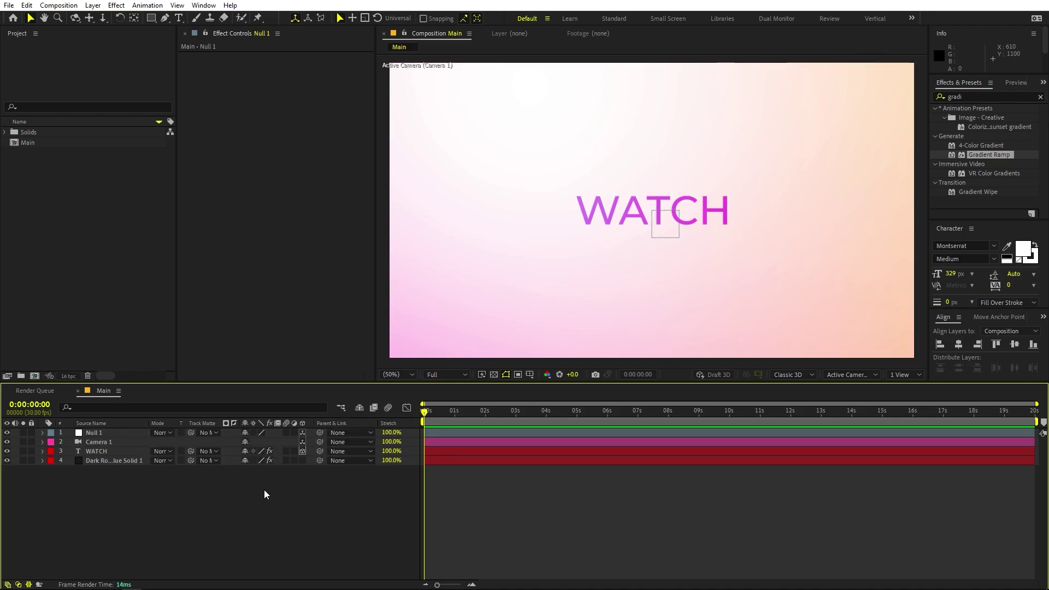
click(82, 441)
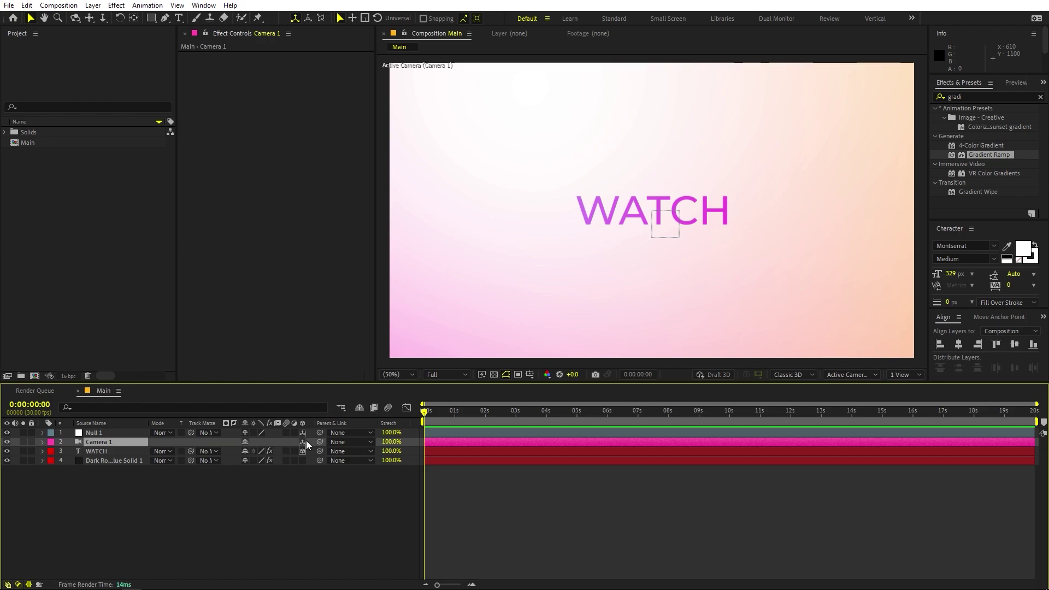
Pick-whip Camera 1's parent to Null 1 in the Parent & Link column.
drag(320, 441, 103, 432)
right_click(352, 422)
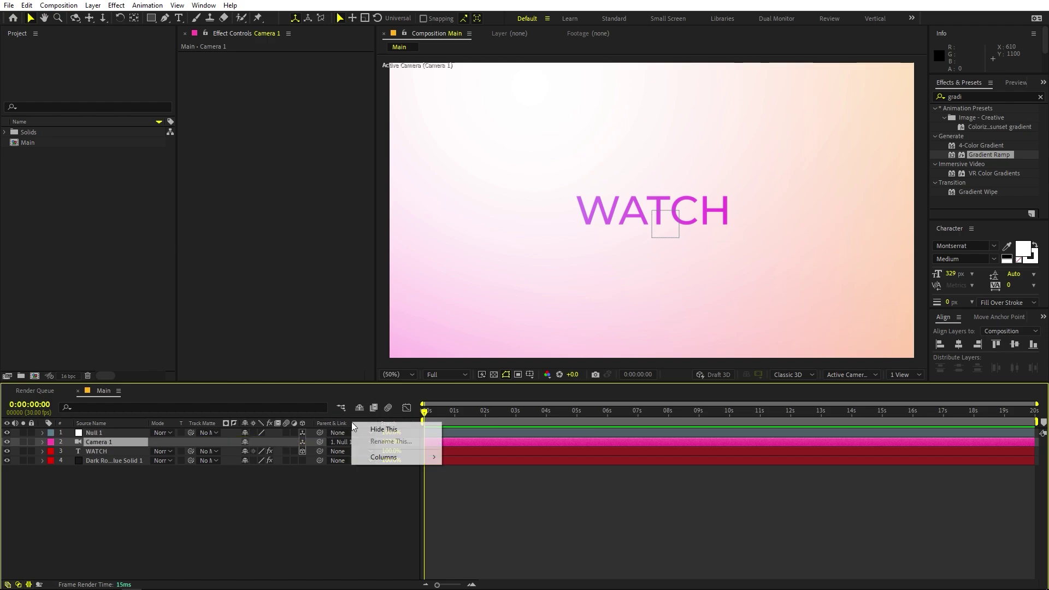
mouse_move(386, 458)
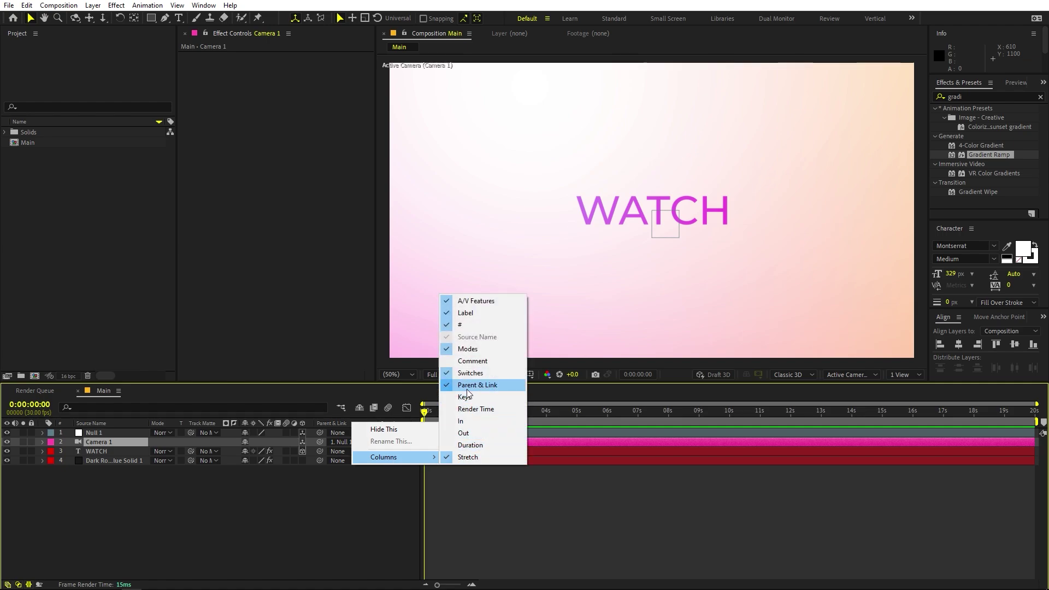
click(235, 500)
click(235, 500)
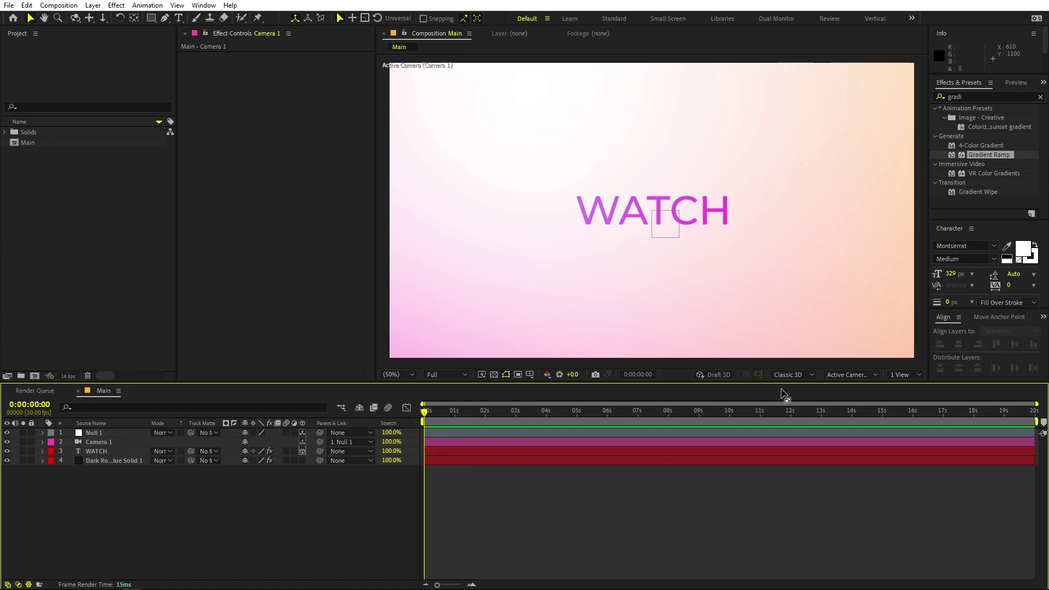
click(899, 372)
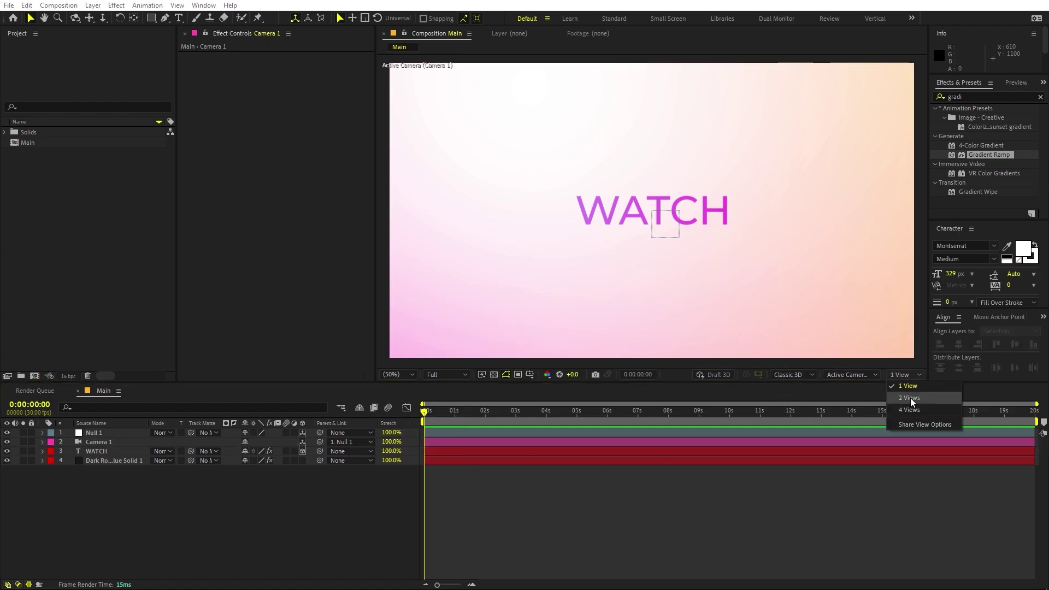
Switch the viewer to a 2 Views layout, with a Left view beside Active Camera.
click(910, 397)
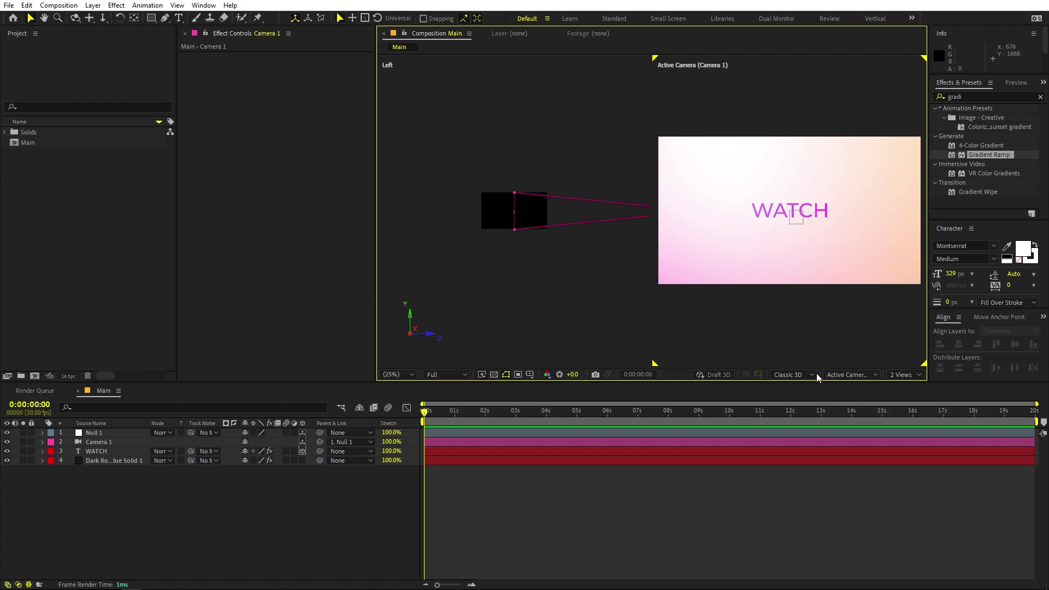
click(586, 305)
click(844, 374)
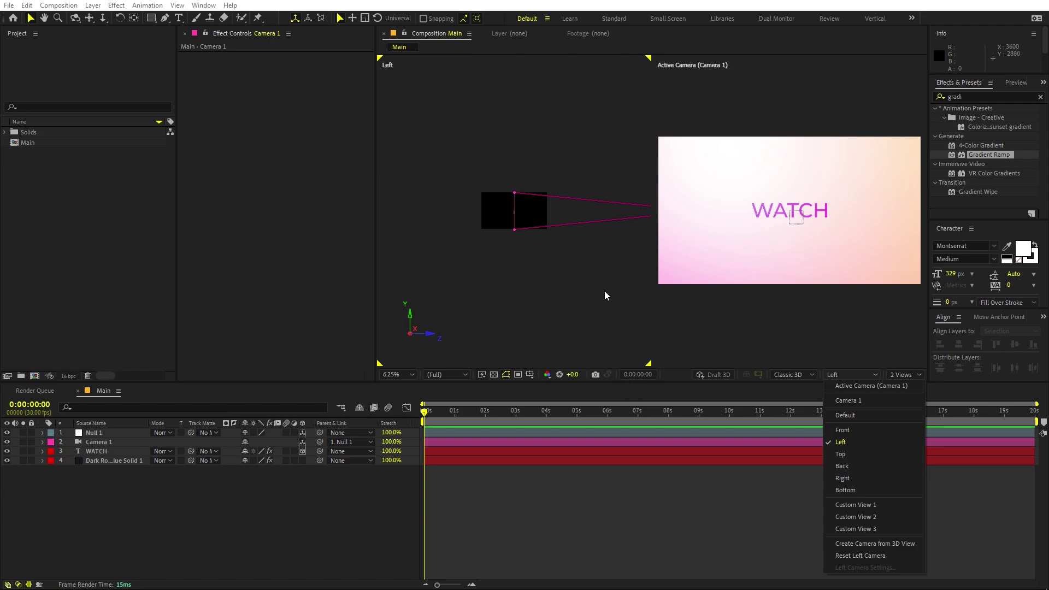
click(558, 268)
Duplicate WATCH, push the copy back and to the right edge, and retype it MOTION.
click(99, 451)
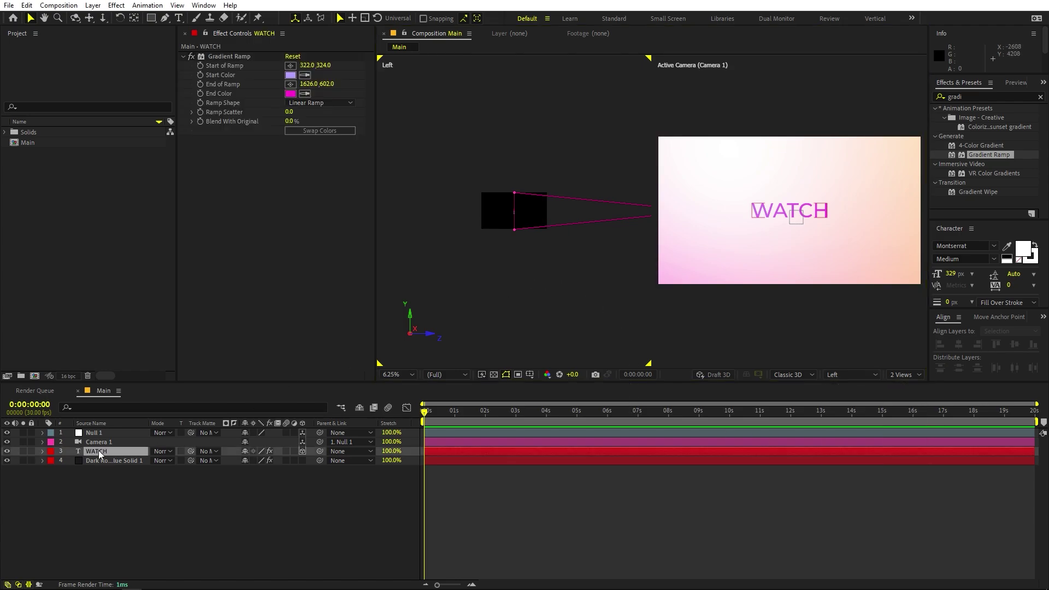
key(ctrl+d)
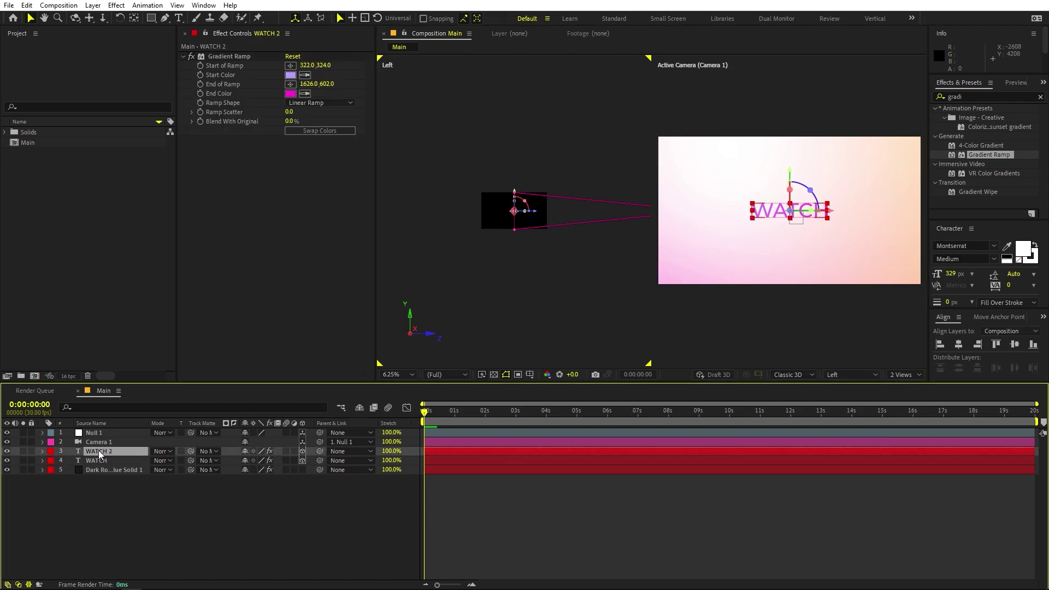
drag(533, 216, 466, 215)
click(877, 215)
drag(876, 216, 932, 213)
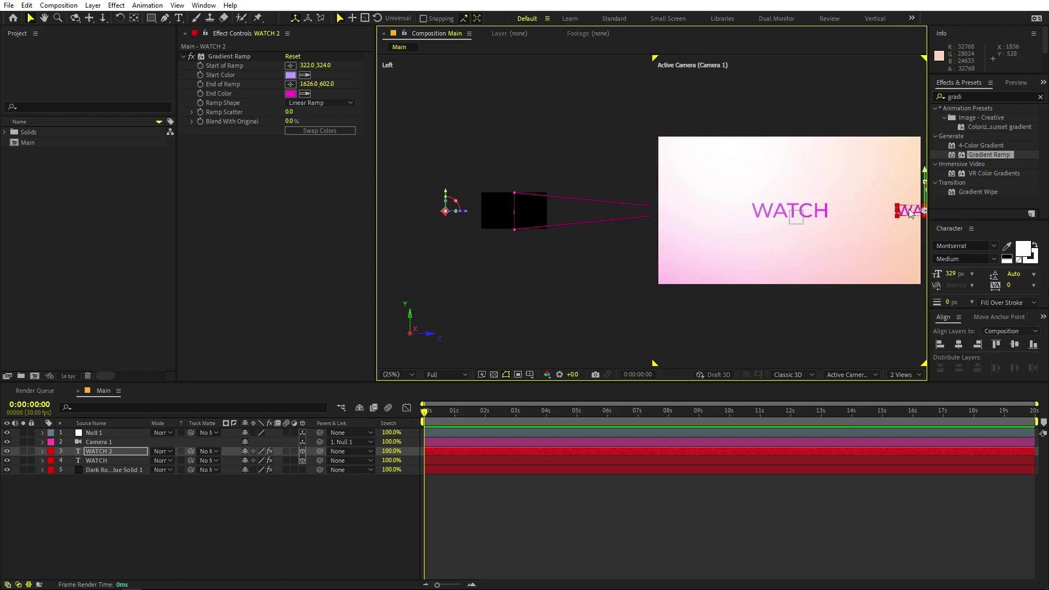
double_click(908, 213)
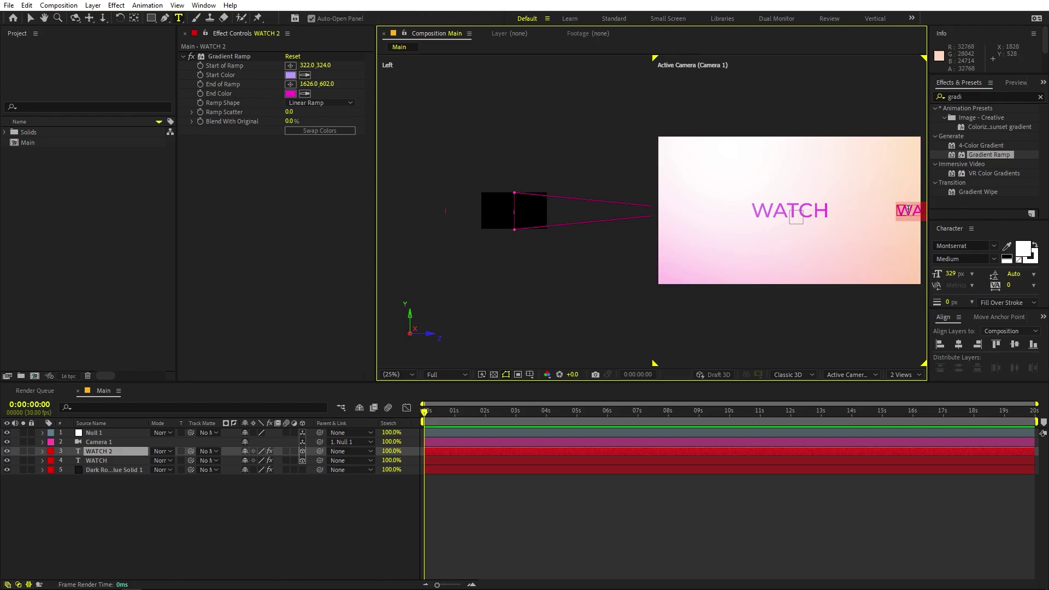
text(MOTION)
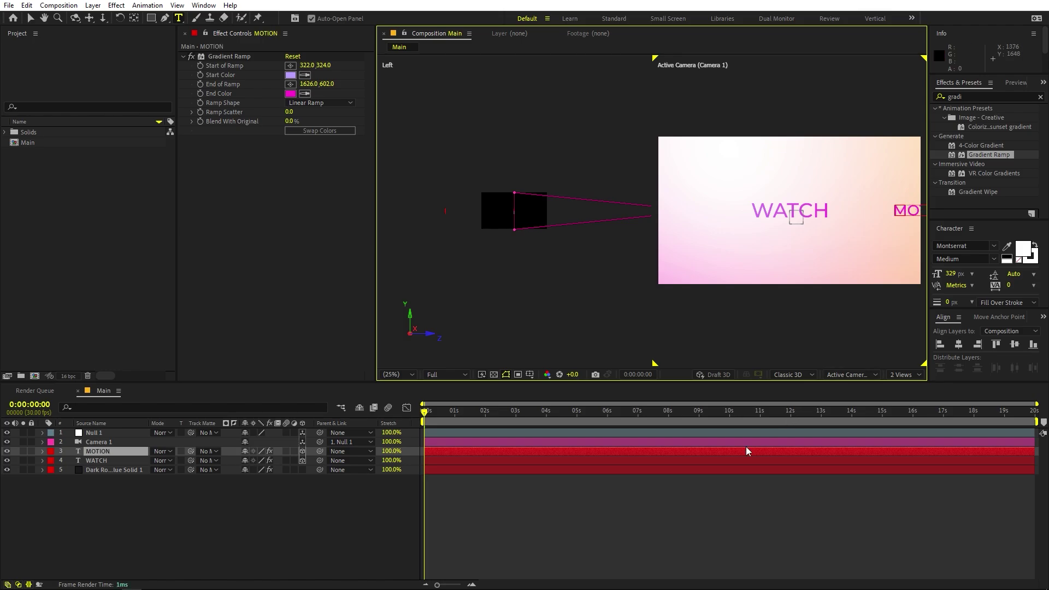
click(696, 505)
key(v)
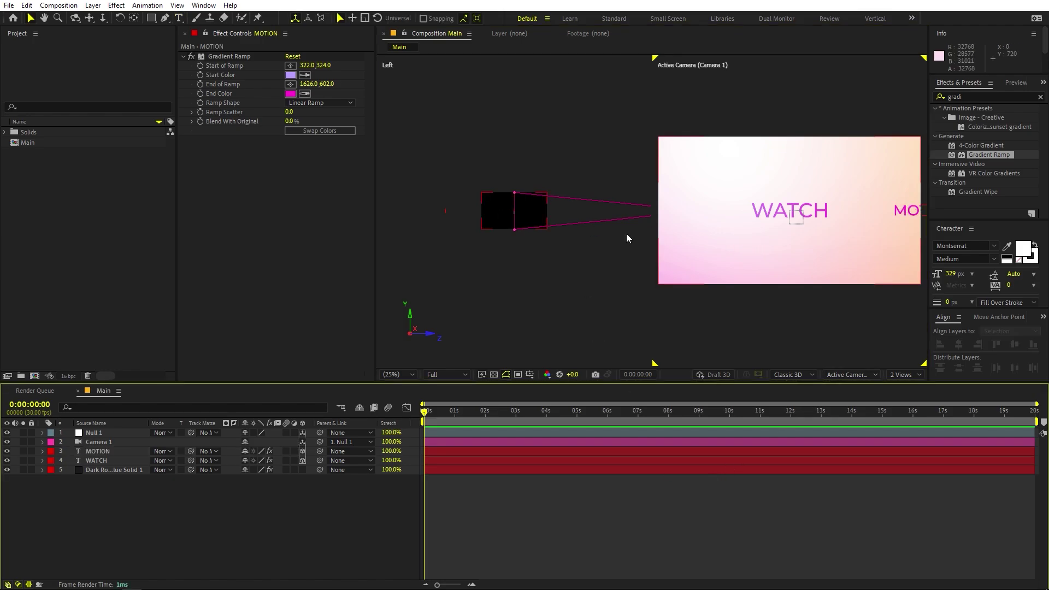
Duplicate MOTION, move the copy near the frame's bottom, and retype it GRAPHICS.
click(444, 209)
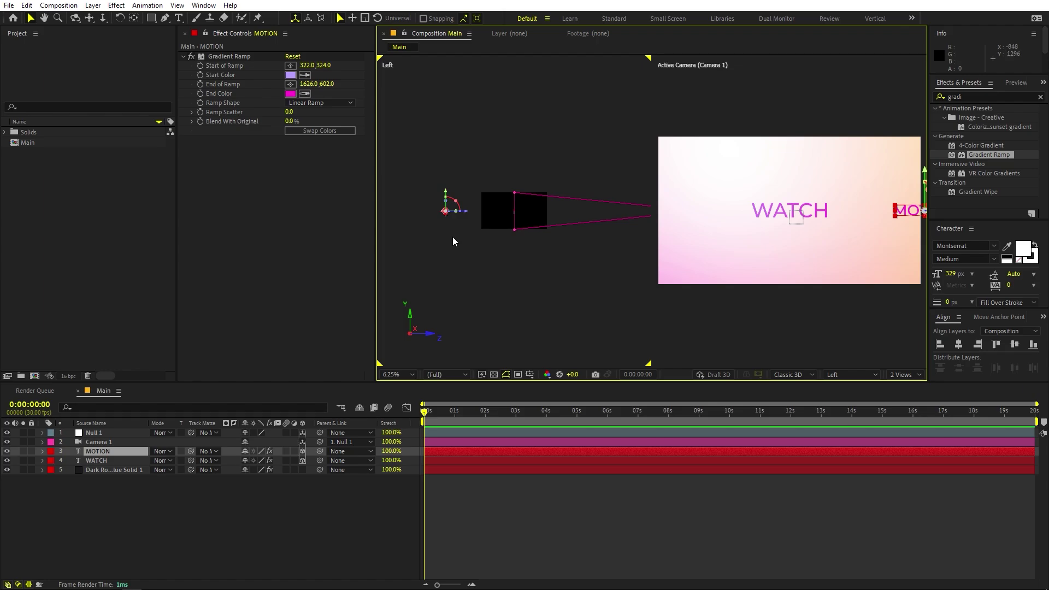
key(ctrl+d)
click(657, 138)
drag(448, 173, 438, 246)
drag(666, 304, 702, 283)
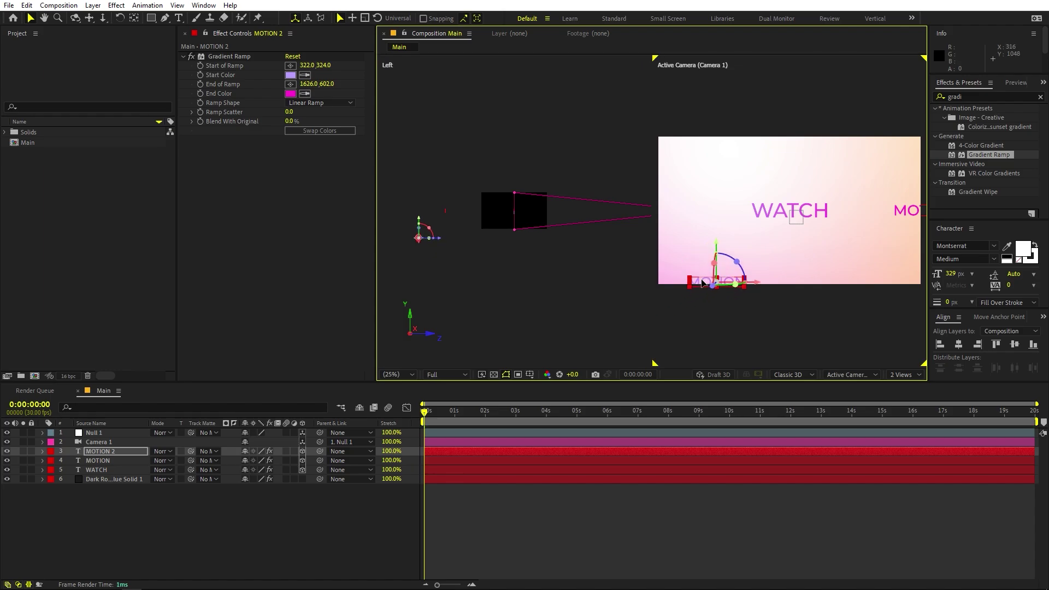
double_click(702, 281)
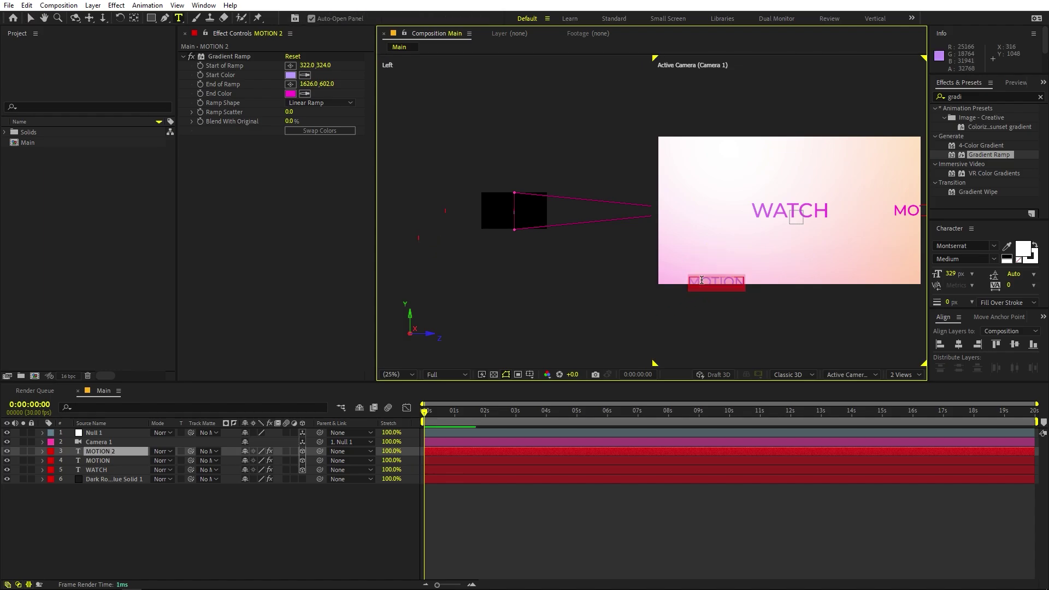
text(GRA)
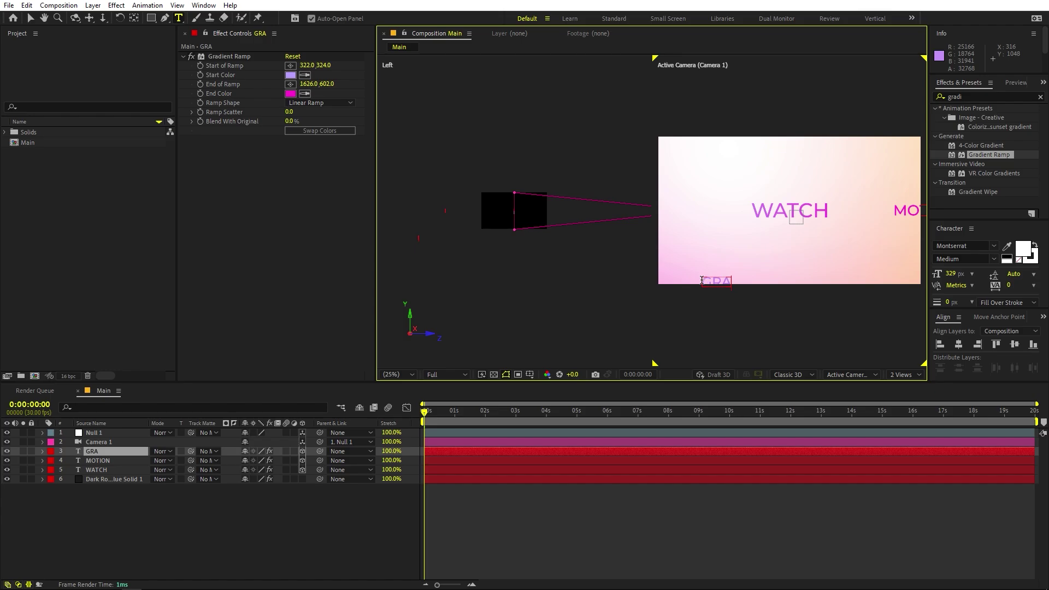
text(PHICS)
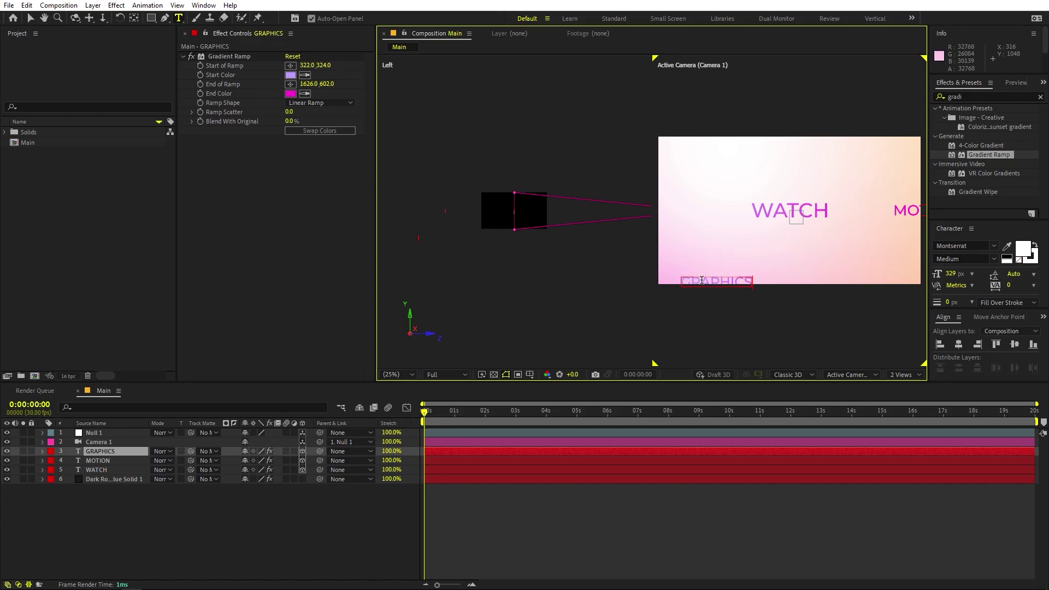
click(610, 518)
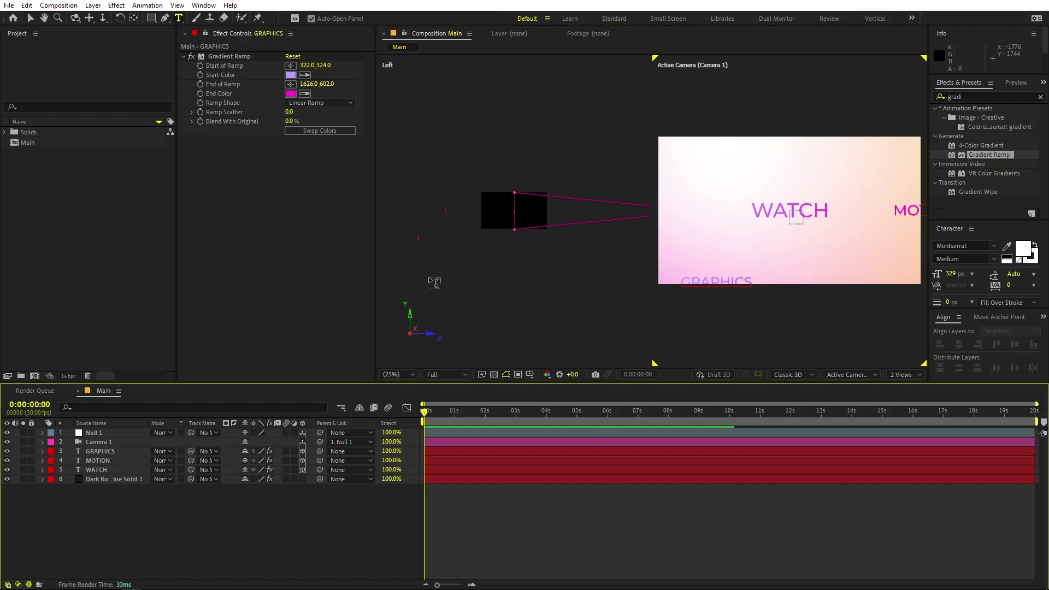
key(v)
Duplicate the GRAPHICS layer to make a GRAPHICS 2 copy.
click(103, 453)
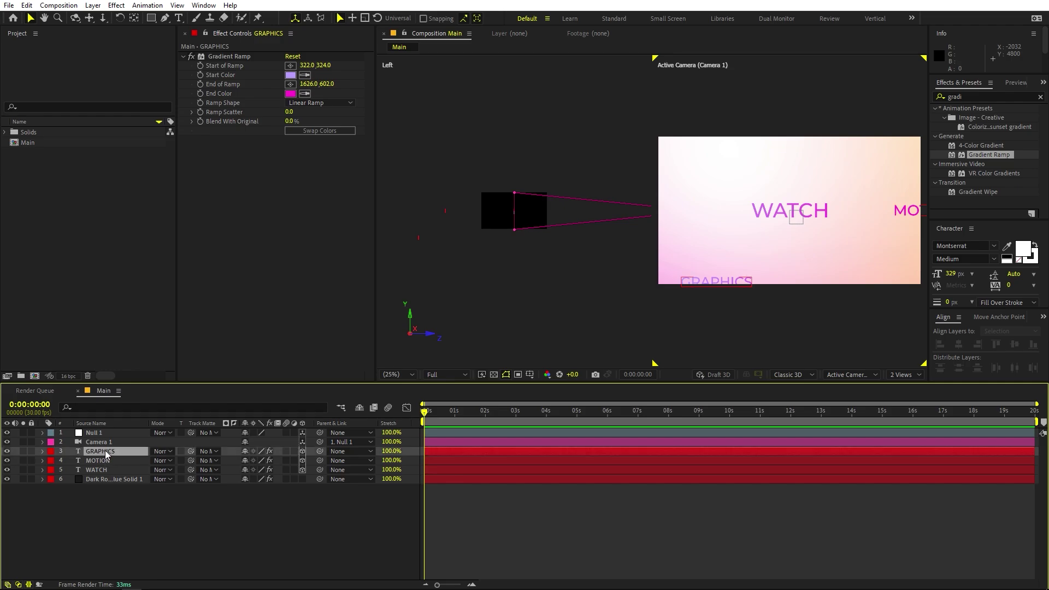
click(103, 462)
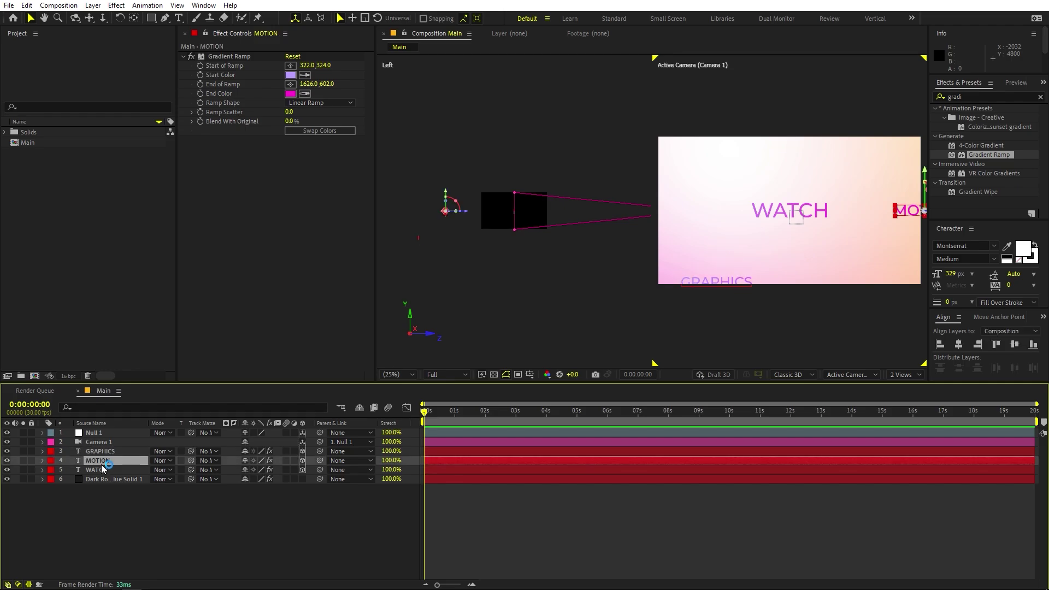
click(104, 454)
key(ctrl+d)
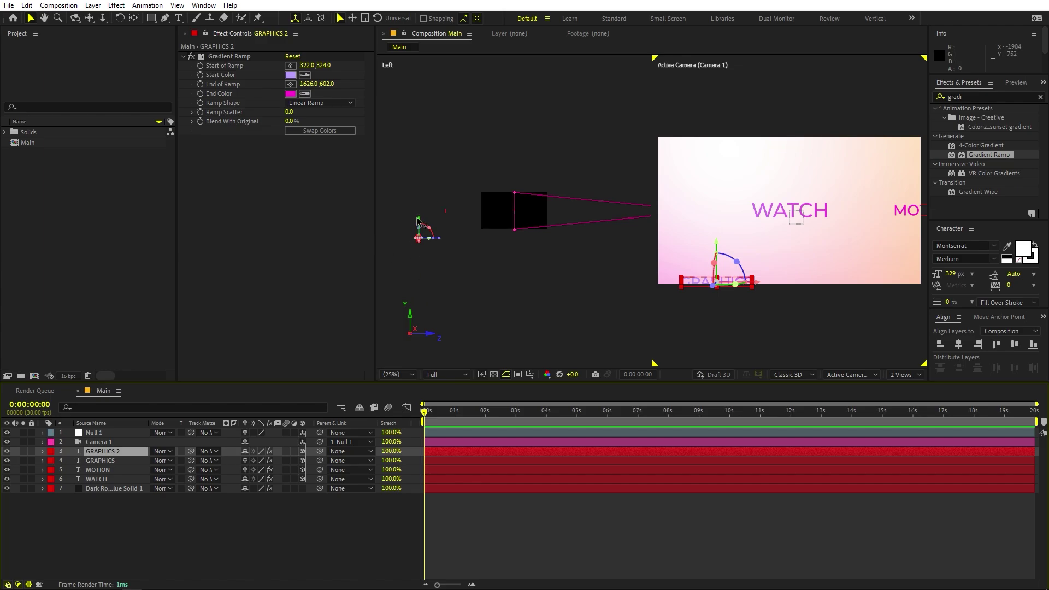
Raise the GRAPHICS copy toward the frame's top and retype it TUTORIALS.
drag(417, 220, 374, 196)
click(451, 454)
double_click(451, 453)
key(ctrl+z)
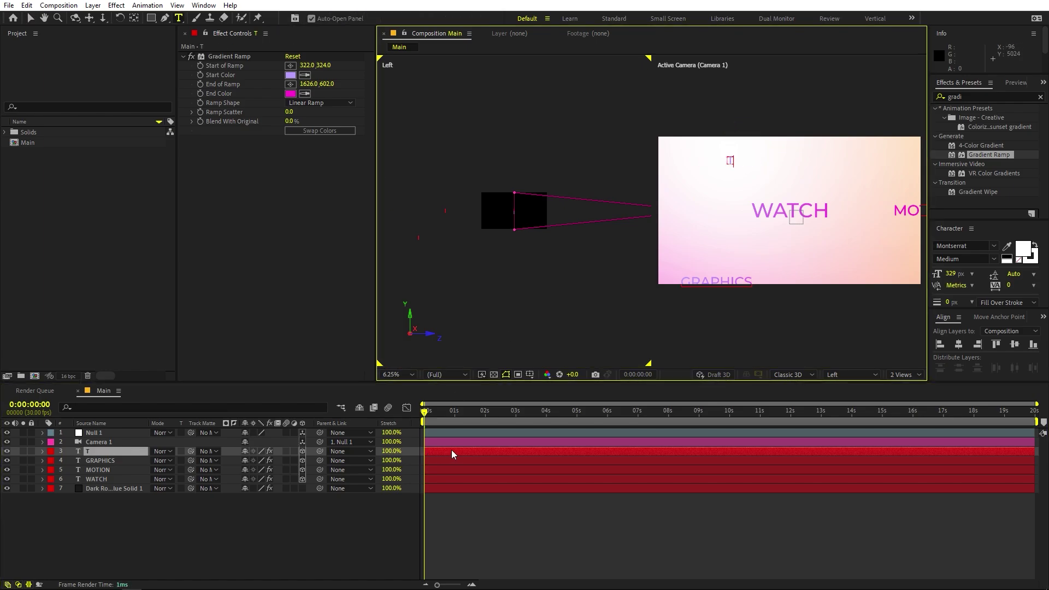
text(TUTORIALS)
Duplicate TUTORIALS, move the copy up and right, and begin retyping it as MOTION NATIONS.
click(246, 557)
click(126, 451)
key(ctrl+d)
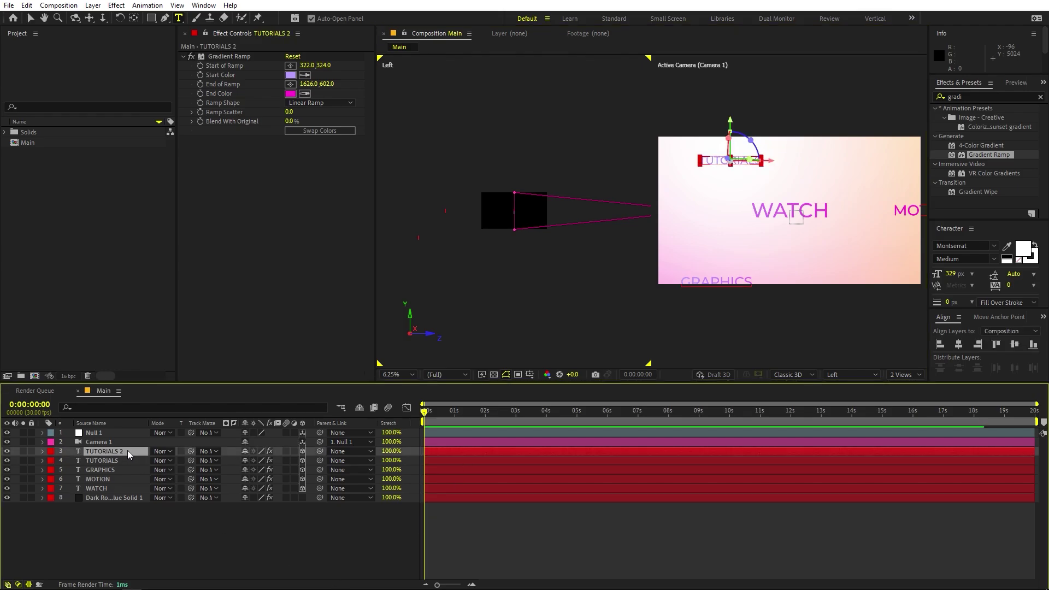
key(v)
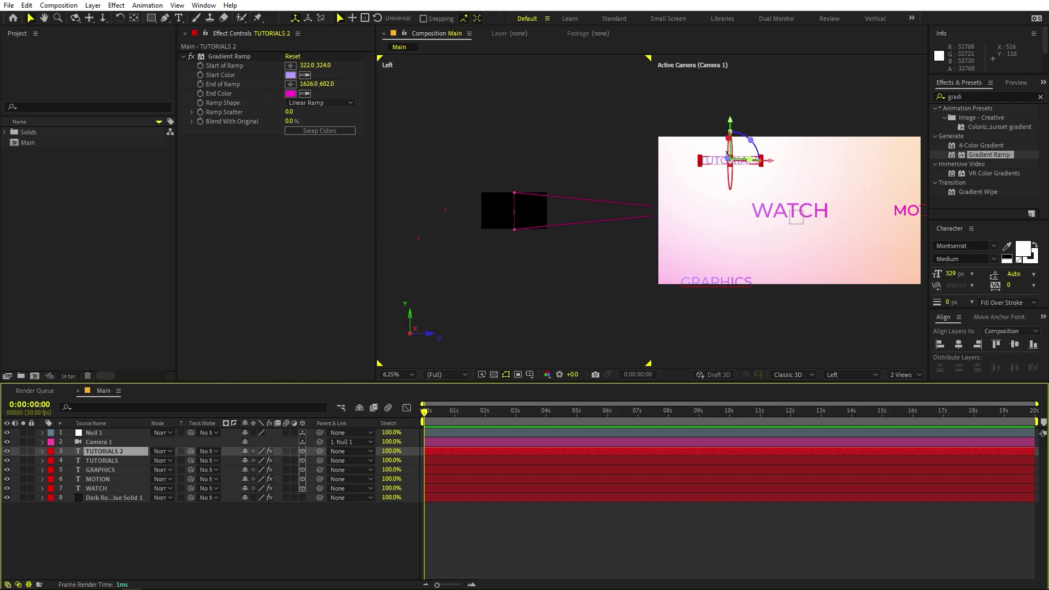
drag(713, 163, 835, 131)
double_click(835, 130)
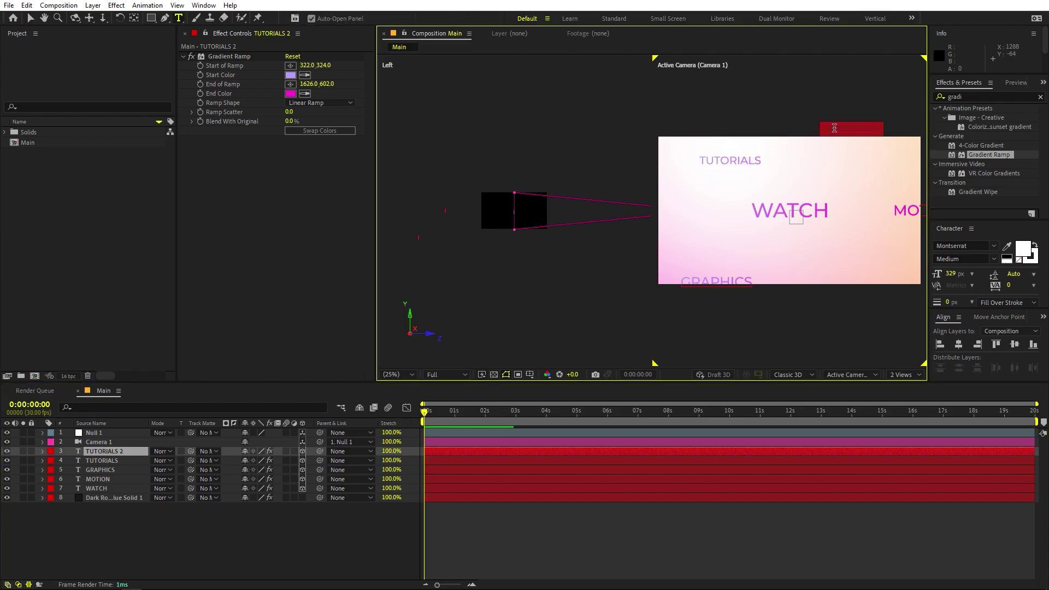
text(MOTION NATIONS)
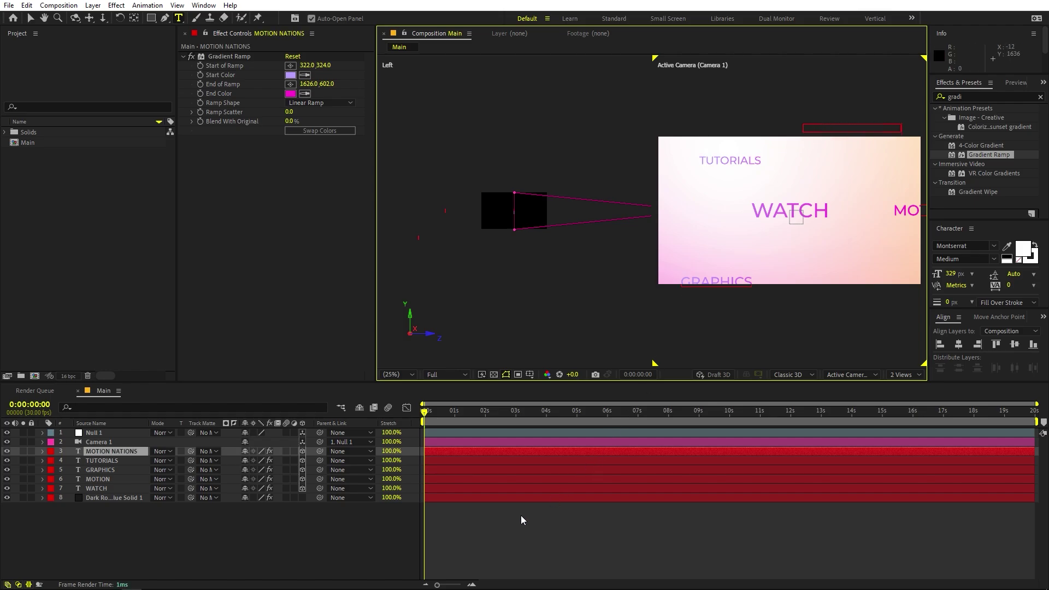
click(517, 535)
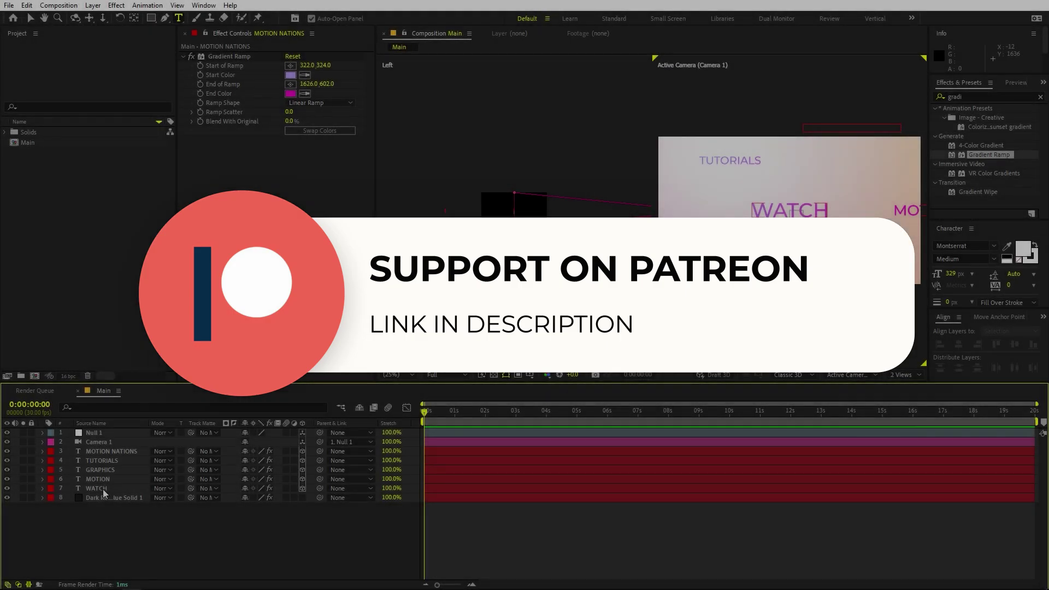
key(v)
click(102, 489)
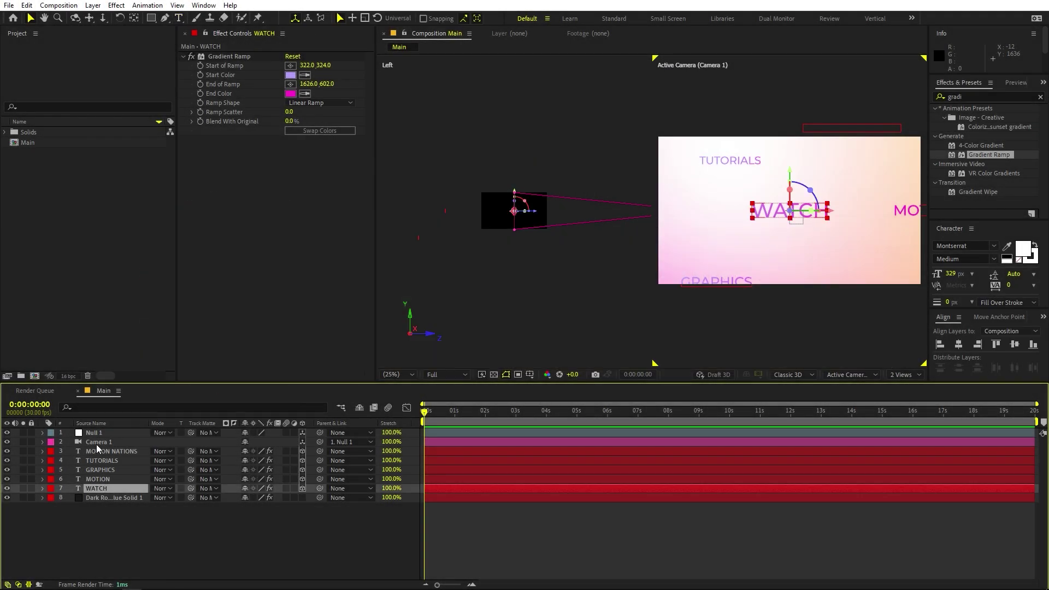
Duplicate all five word layers and push the copies deeper into the scene.
shift+click(98, 453)
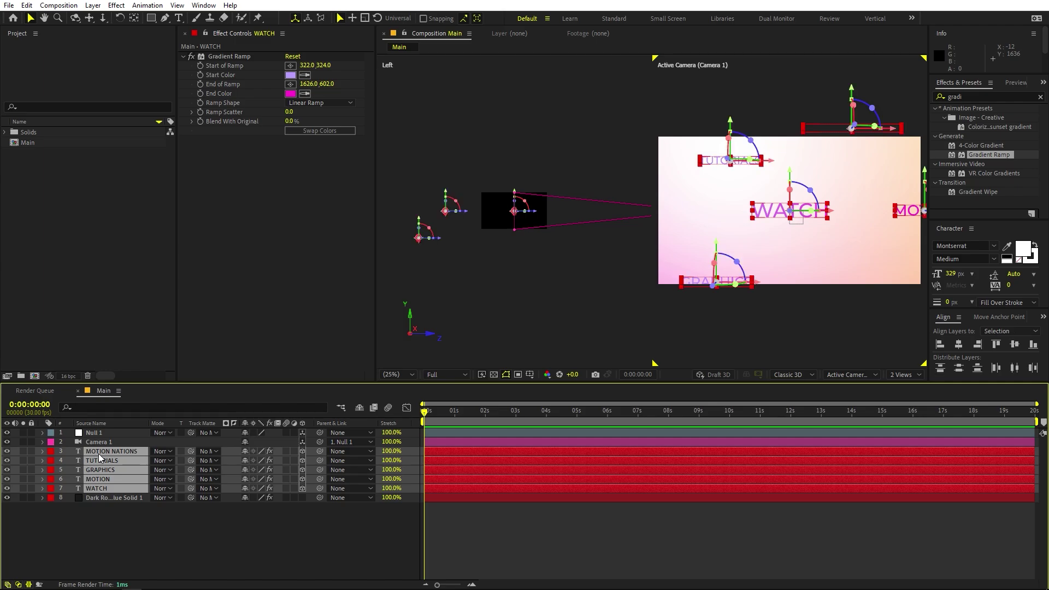
key(ctrl+d)
drag(106, 470, 106, 460)
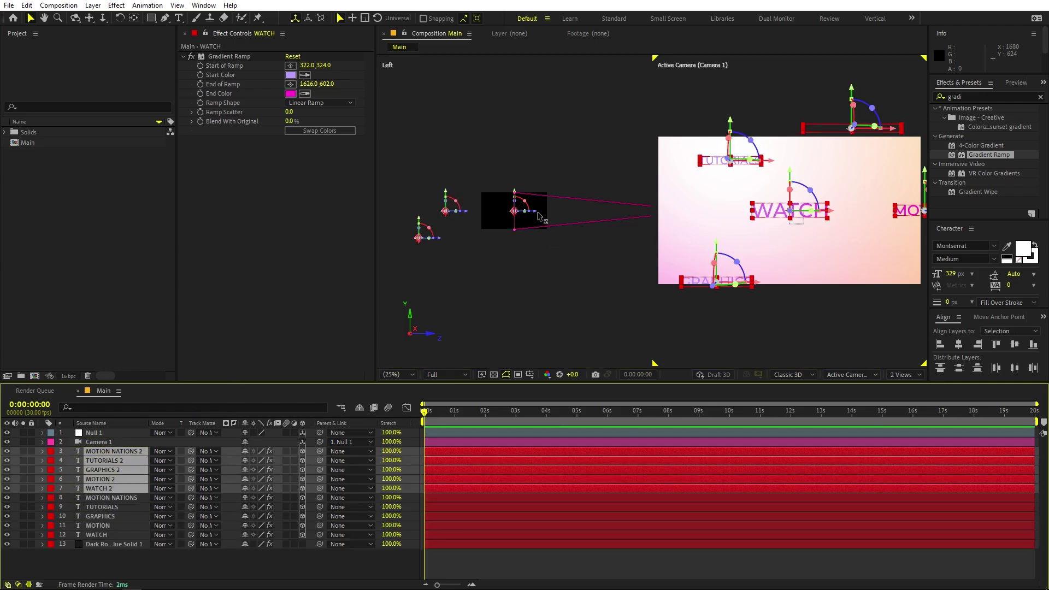
drag(539, 216, 354, 219)
click(502, 533)
Move MOTION NATIONS 2 left, TUTORIALS 2 up-right, GRAPHICS 2 right-down and MOTION 2 left-centre.
click(441, 450)
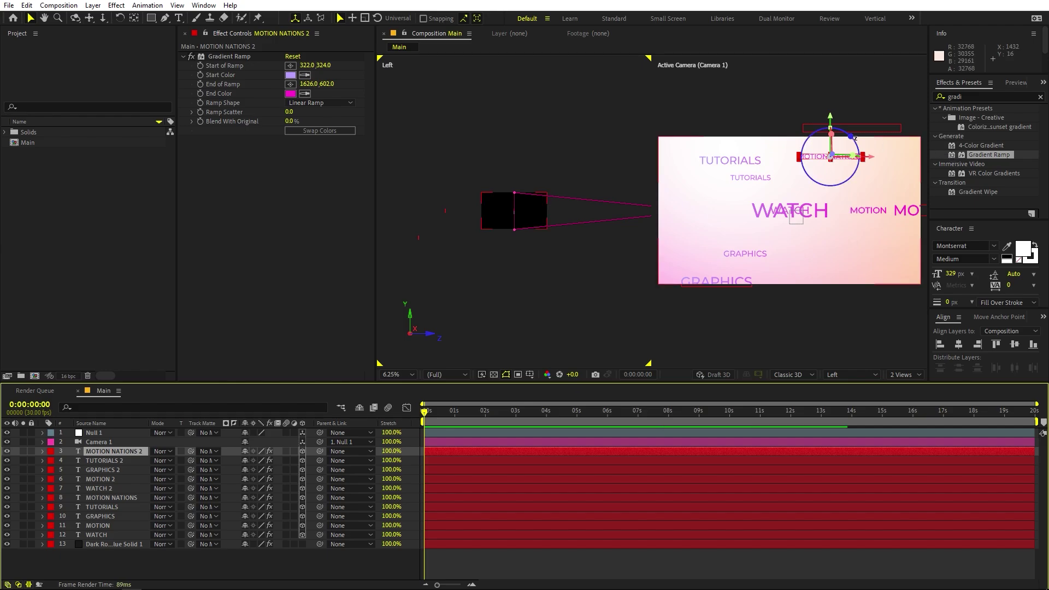
drag(807, 171, 637, 213)
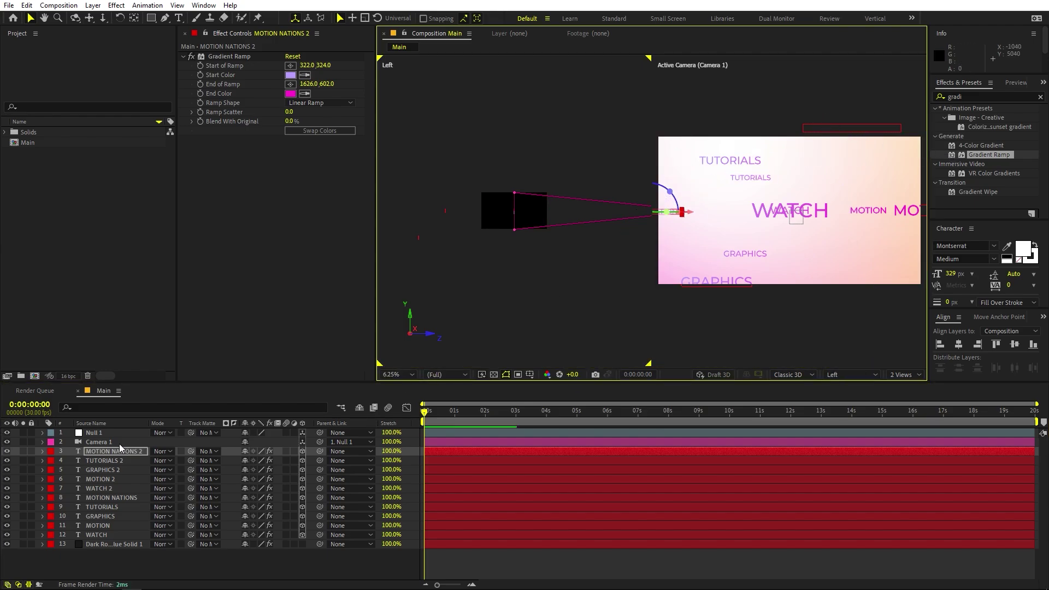
click(109, 460)
drag(738, 180, 883, 164)
click(436, 461)
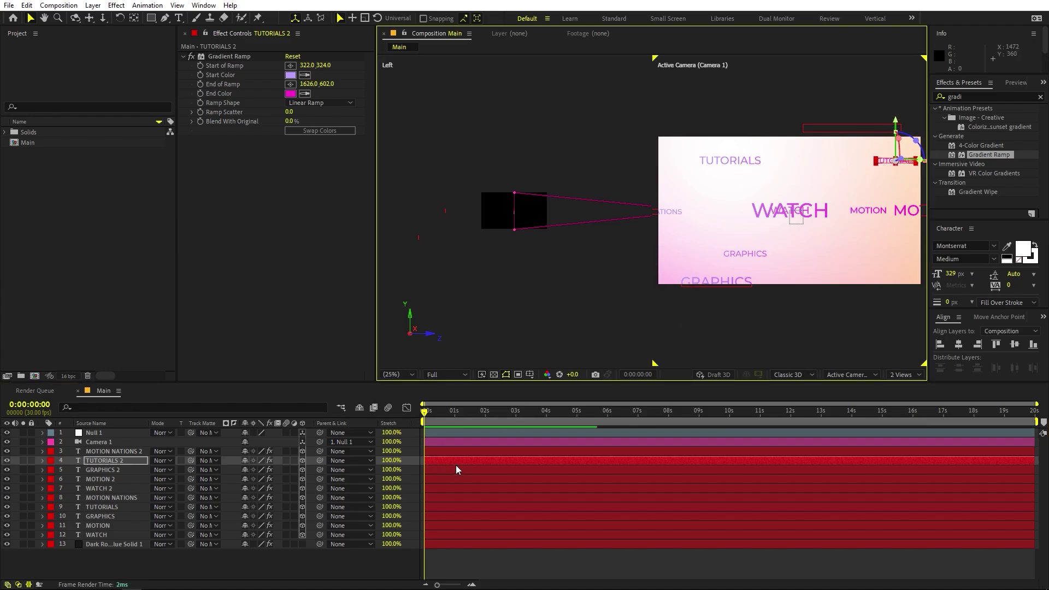
click(456, 468)
drag(738, 255, 867, 277)
click(480, 478)
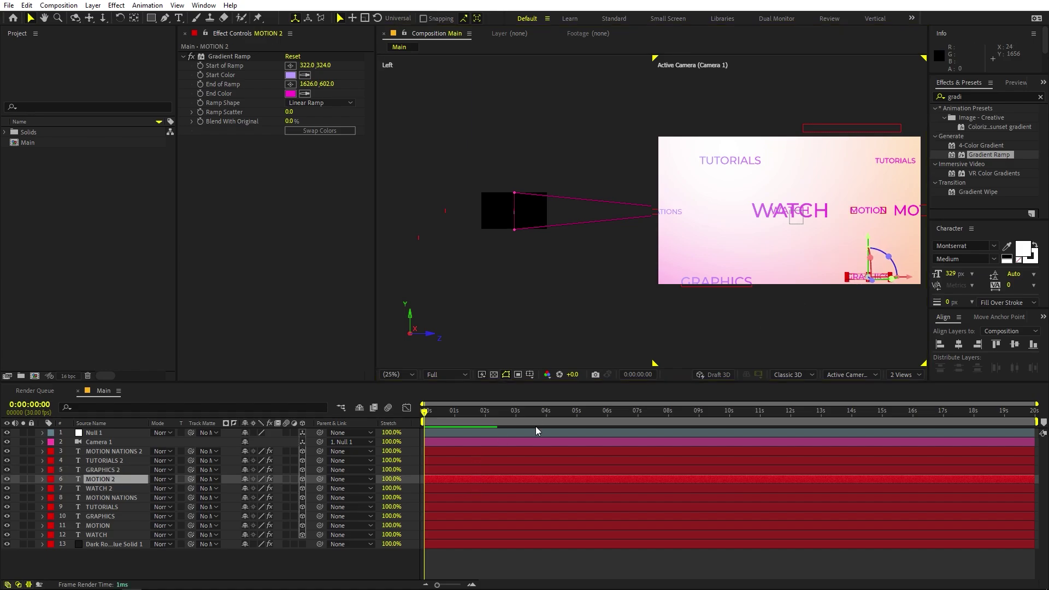
drag(858, 214, 676, 251)
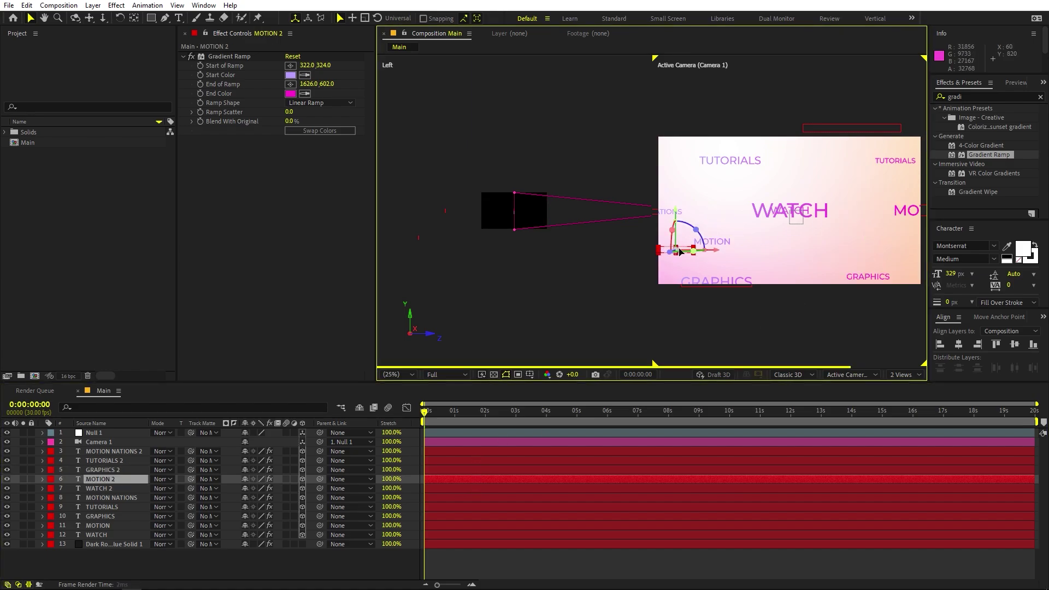
Delete the duplicate WATCH 2 layer.
click(482, 487)
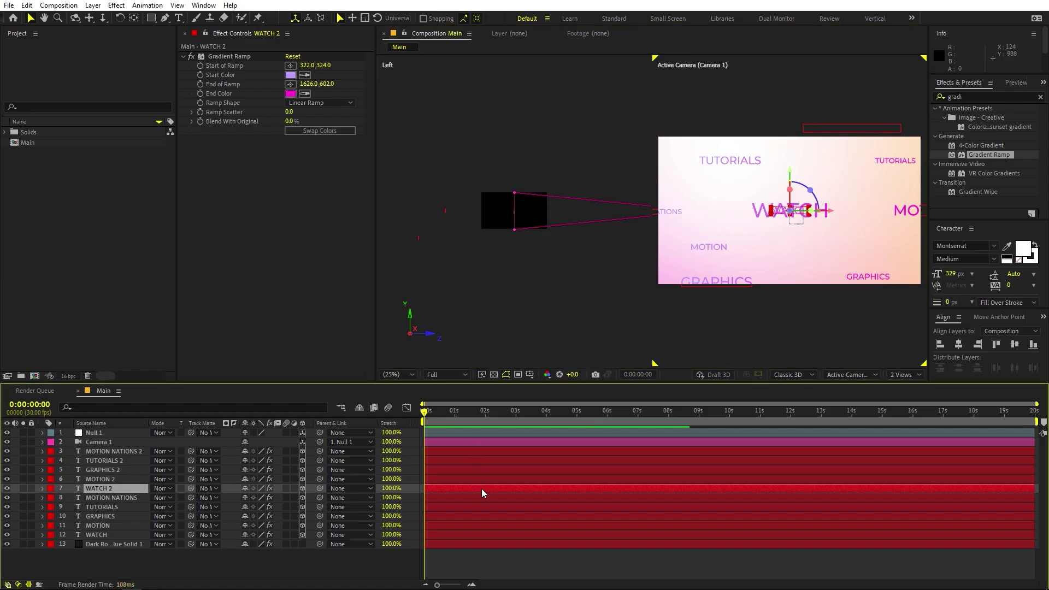
key(Delete)
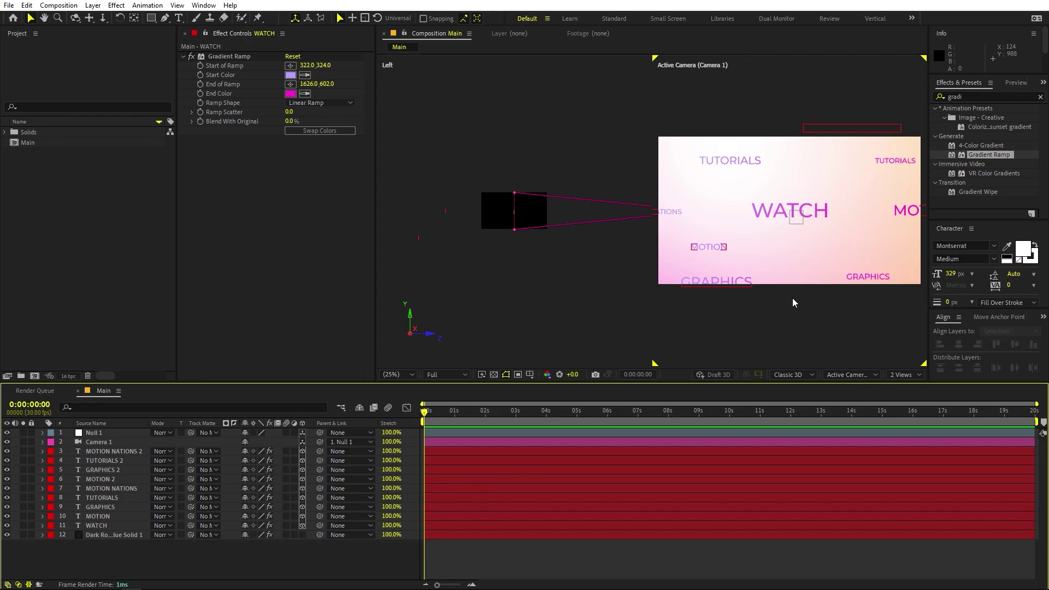
click(904, 371)
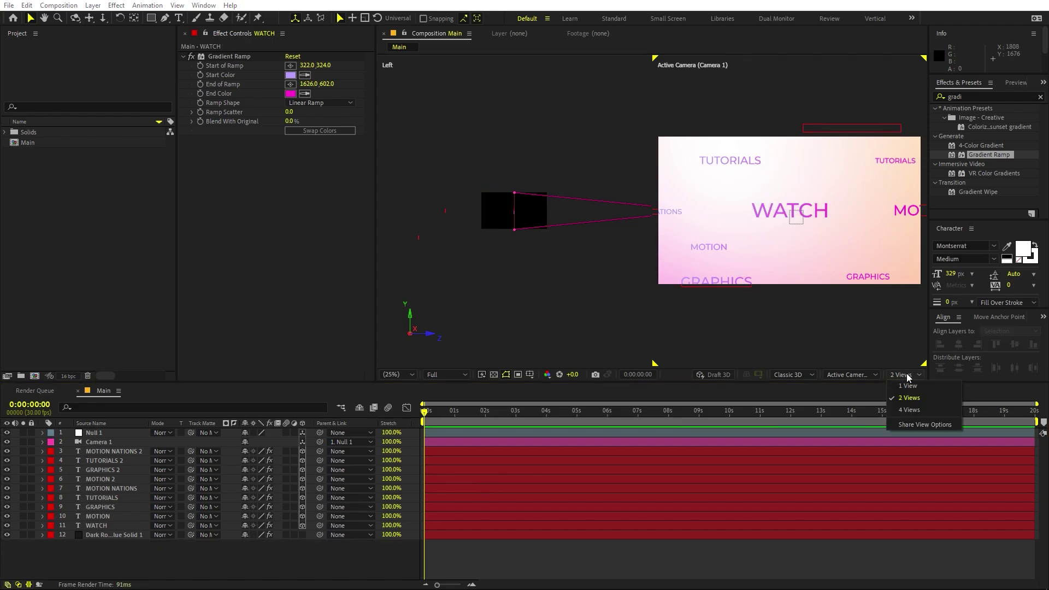
Use 1 View and turn on Camera 1's Depth of Field with a 708.6-pixel aperture.
click(907, 389)
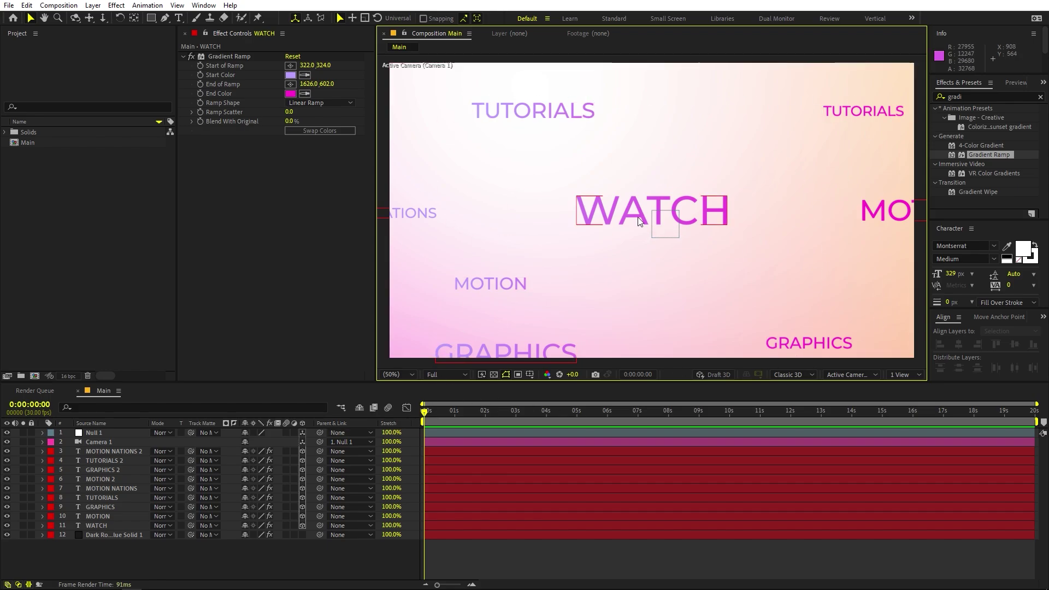
click(94, 444)
click(43, 442)
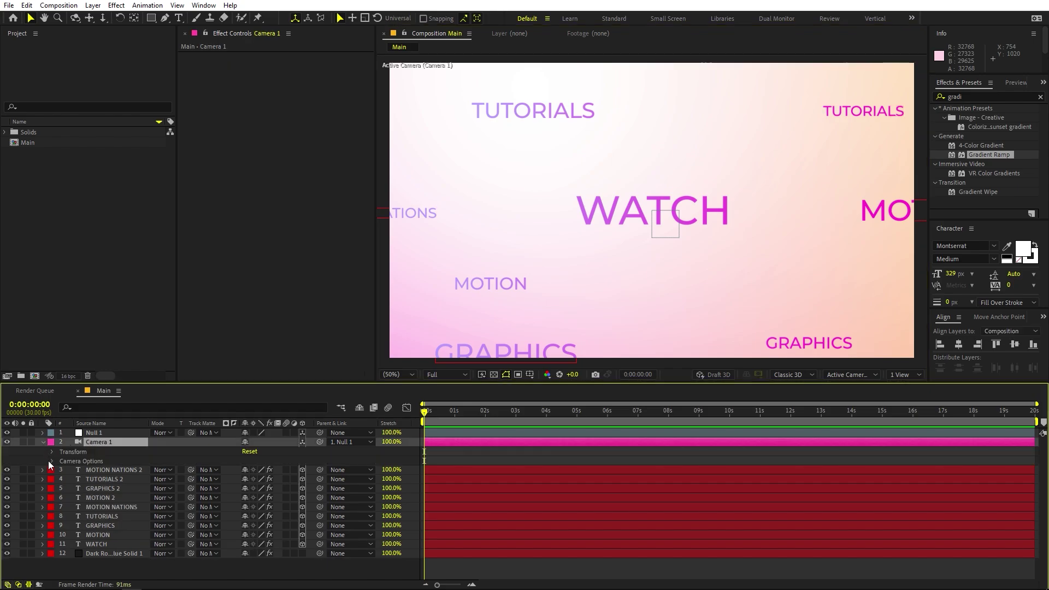
click(52, 462)
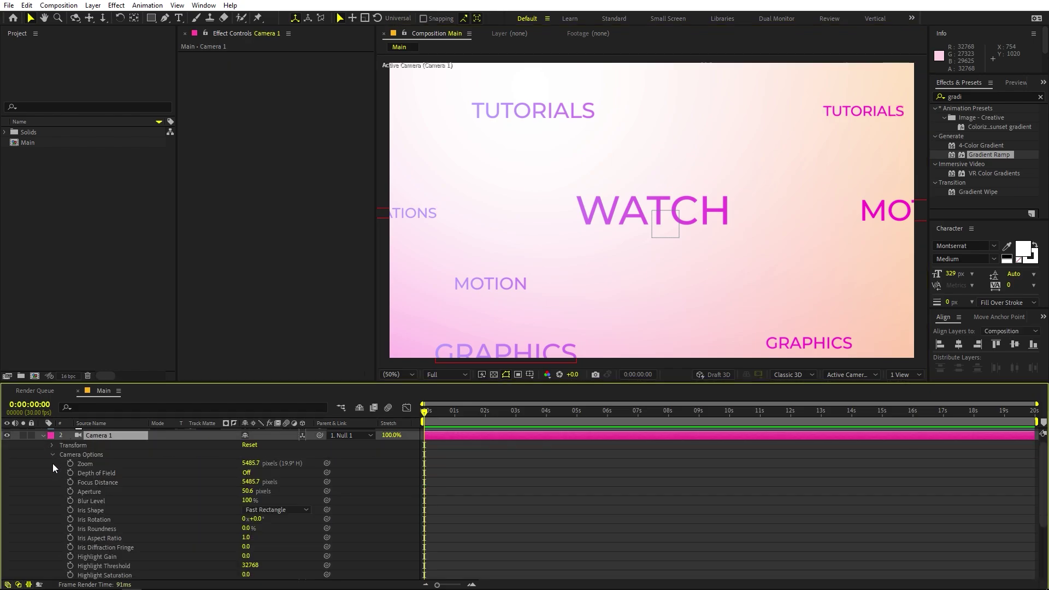
click(103, 474)
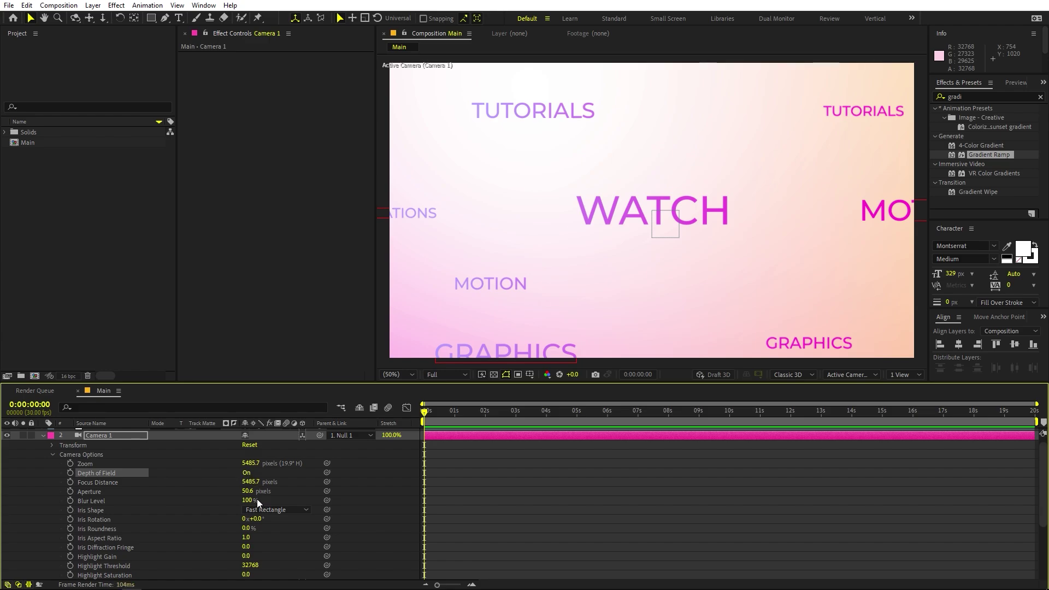
click(93, 492)
drag(247, 491, 456, 504)
drag(544, 500, 607, 495)
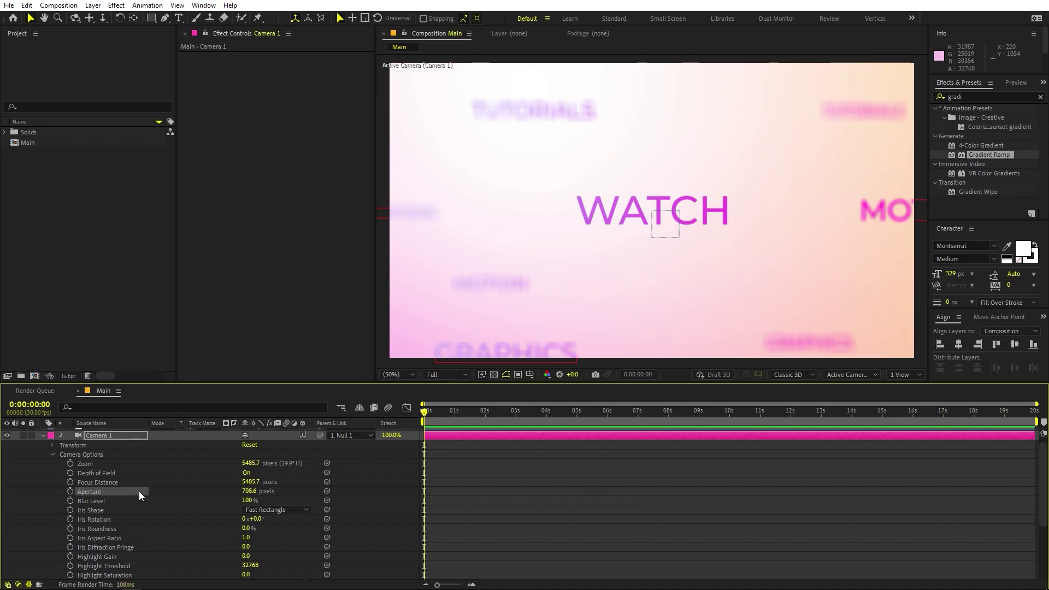
click(43, 436)
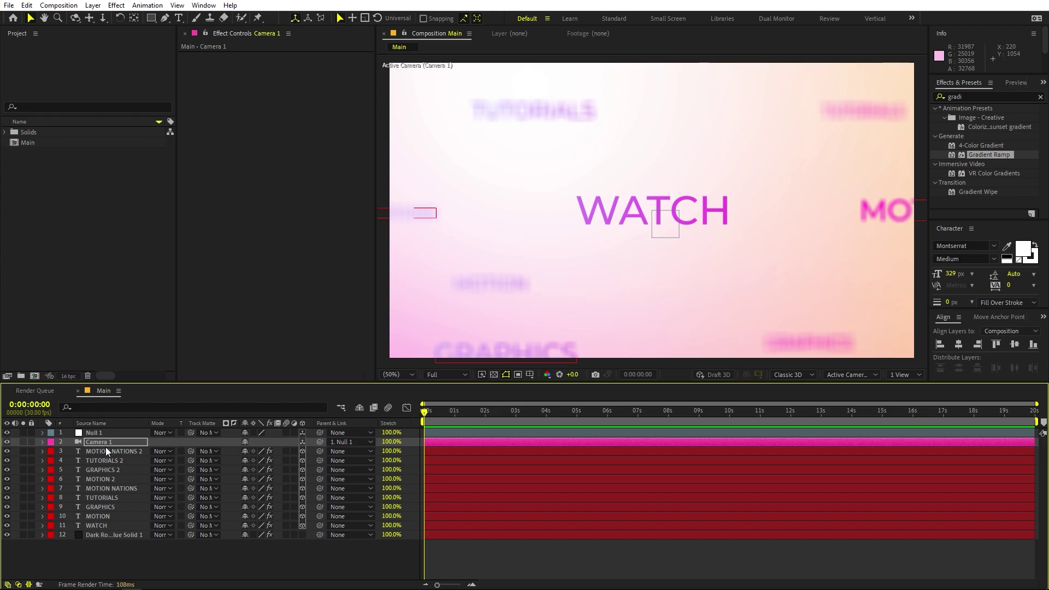
Start keyframing Null 1's Position and pull the camera back to Z -4223 at 0s.
click(100, 433)
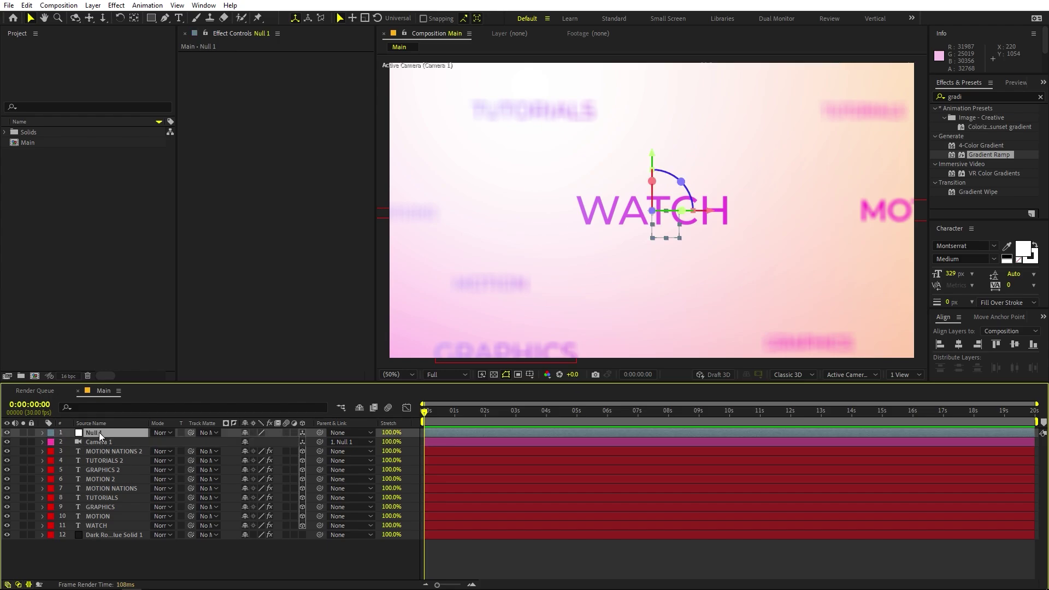
key(p)
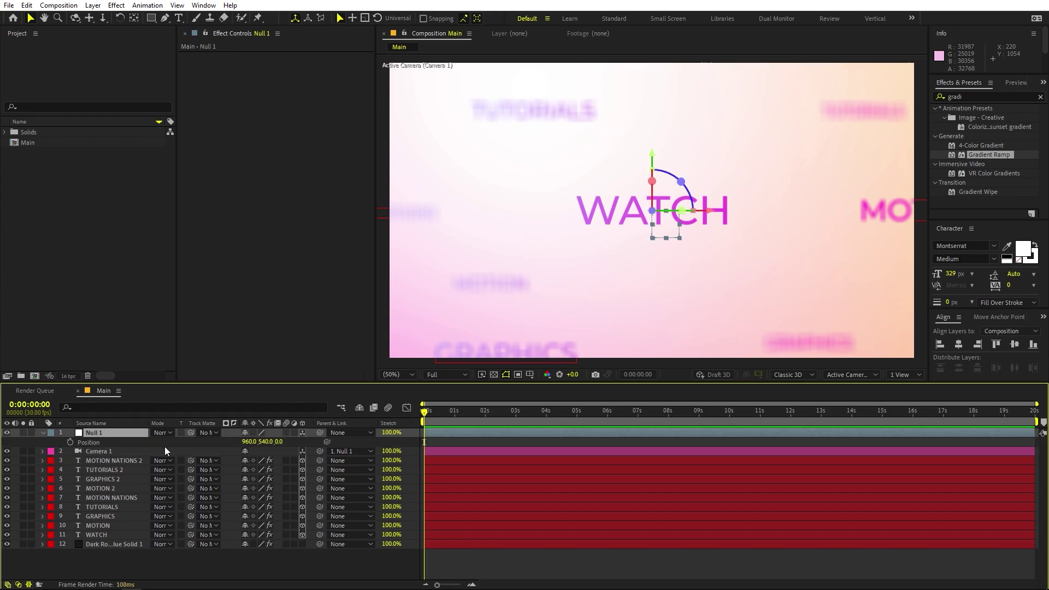
click(70, 442)
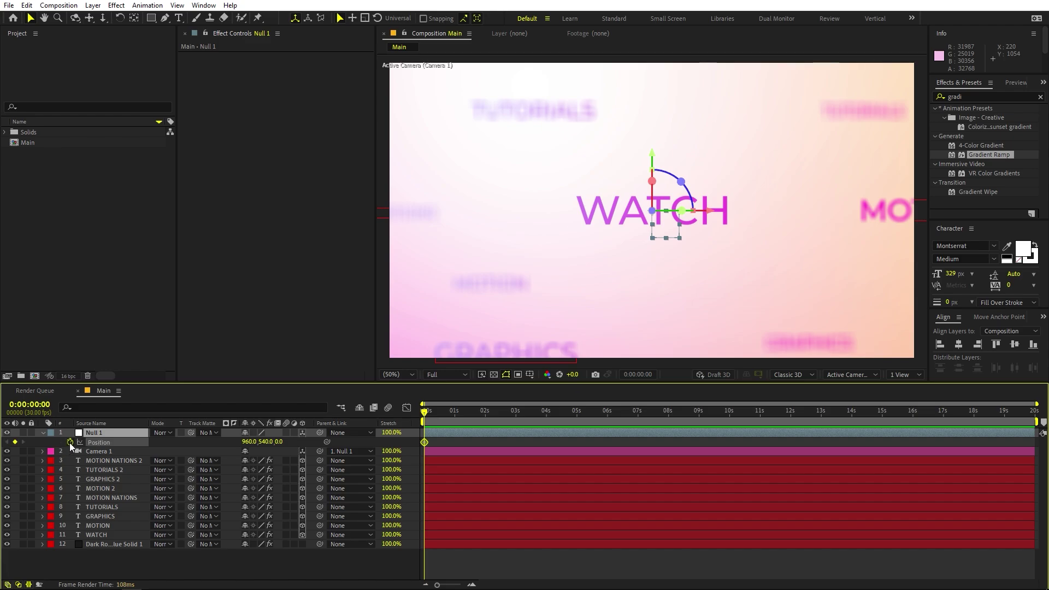
drag(425, 442, 450, 443)
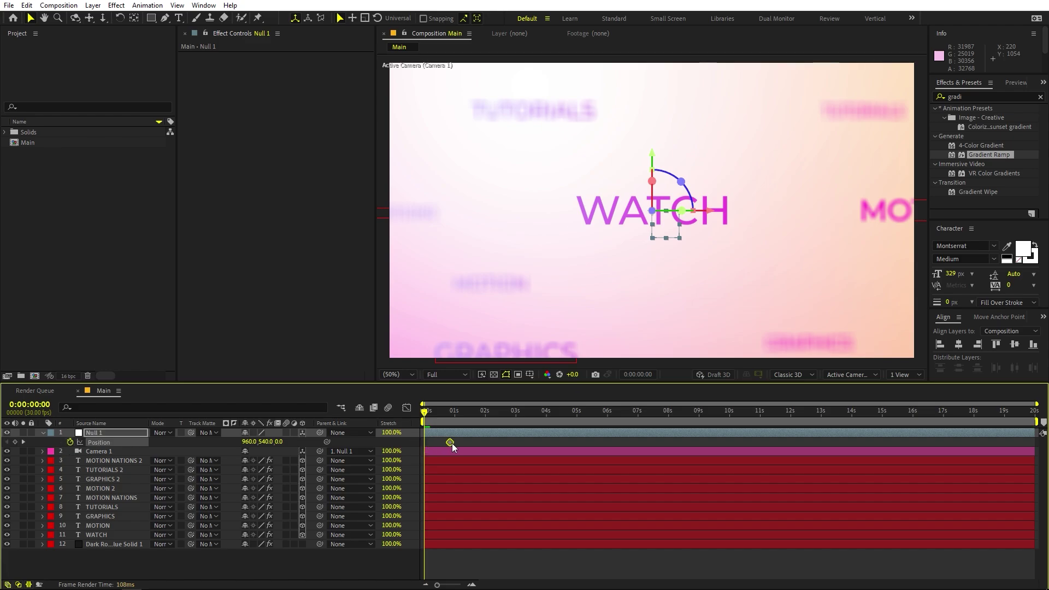
drag(278, 442, 120, 442)
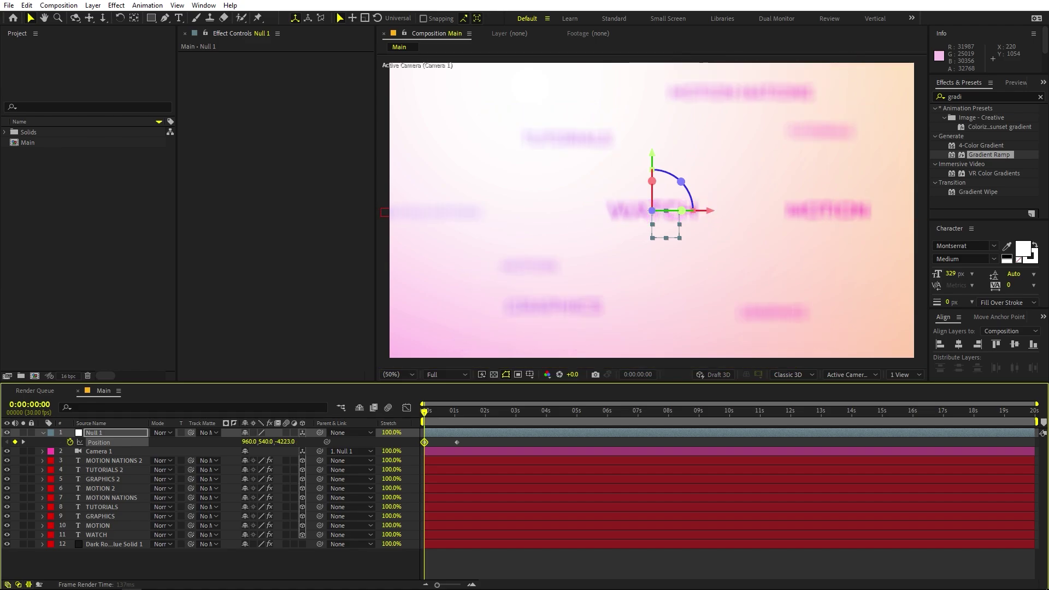
Add Position keyframes at 1:02 and 1:17, then slide X to 2300 at 2:18 to frame MOTION.
click(434, 414)
drag(434, 414, 461, 418)
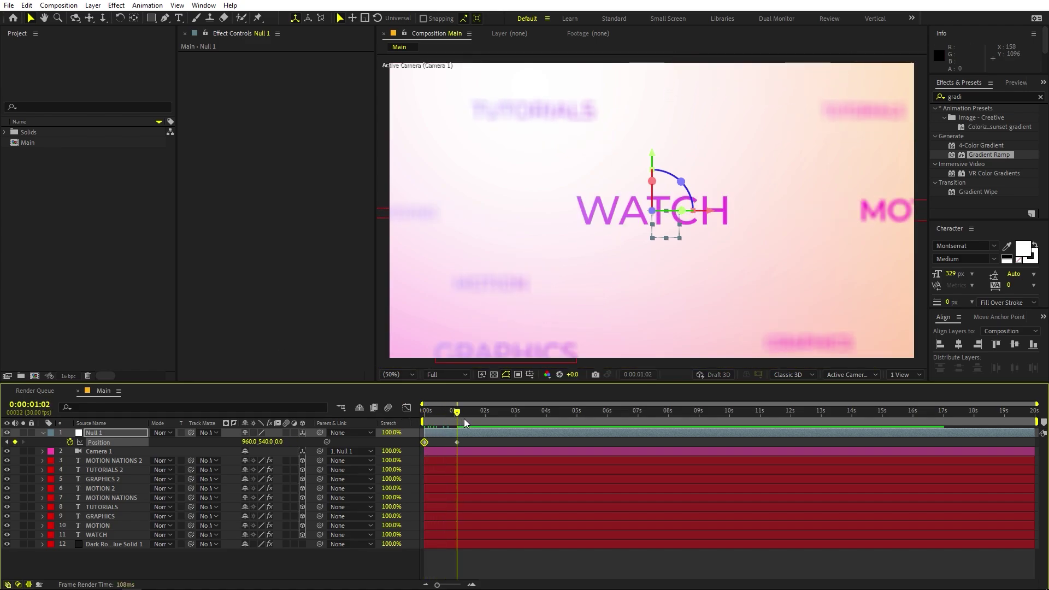
click(456, 442)
drag(457, 413, 501, 418)
key(ctrl+v)
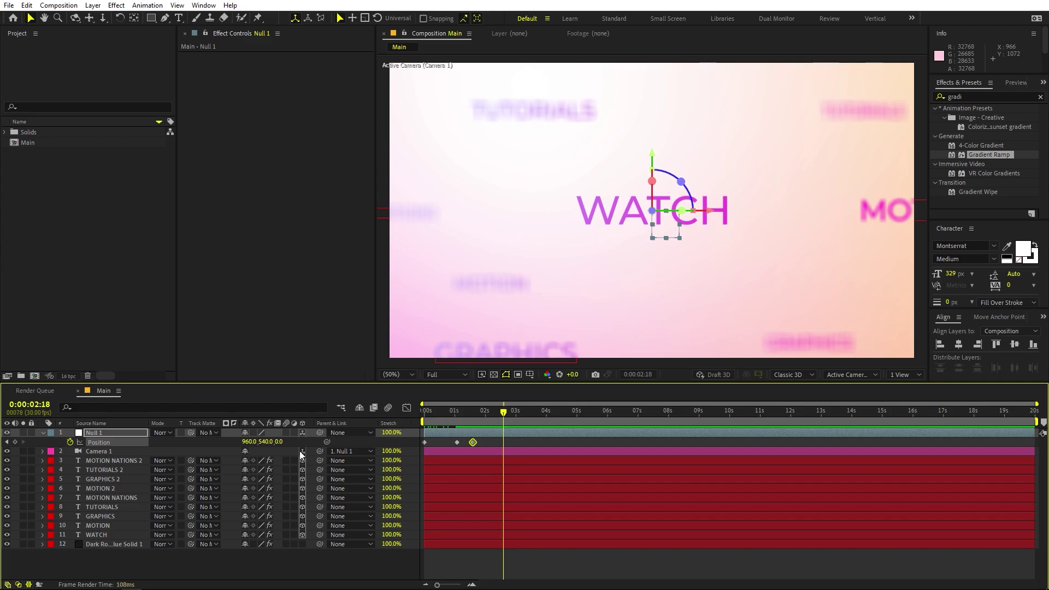
drag(197, 445, 705, 439)
drag(253, 446, 504, 450)
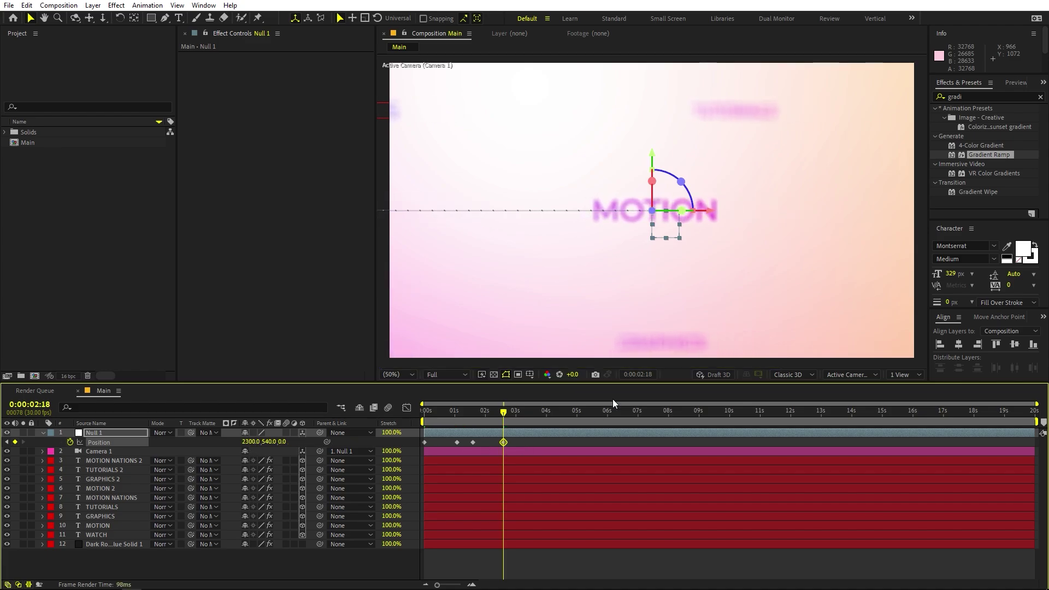
click(530, 374)
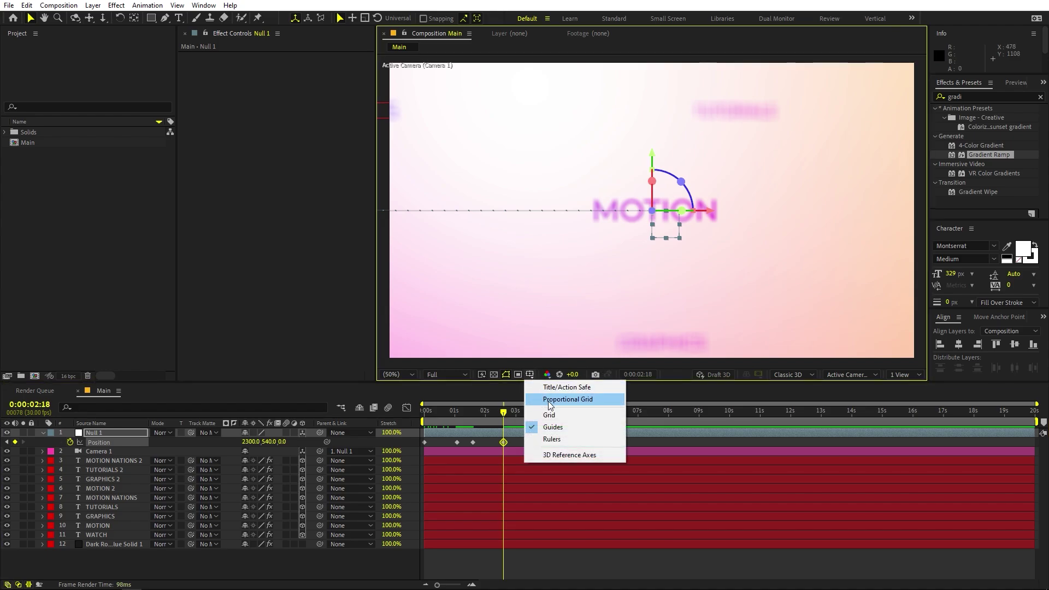
Show title/action safe guides and push the camera closer to MOTION at 3:12.
click(551, 388)
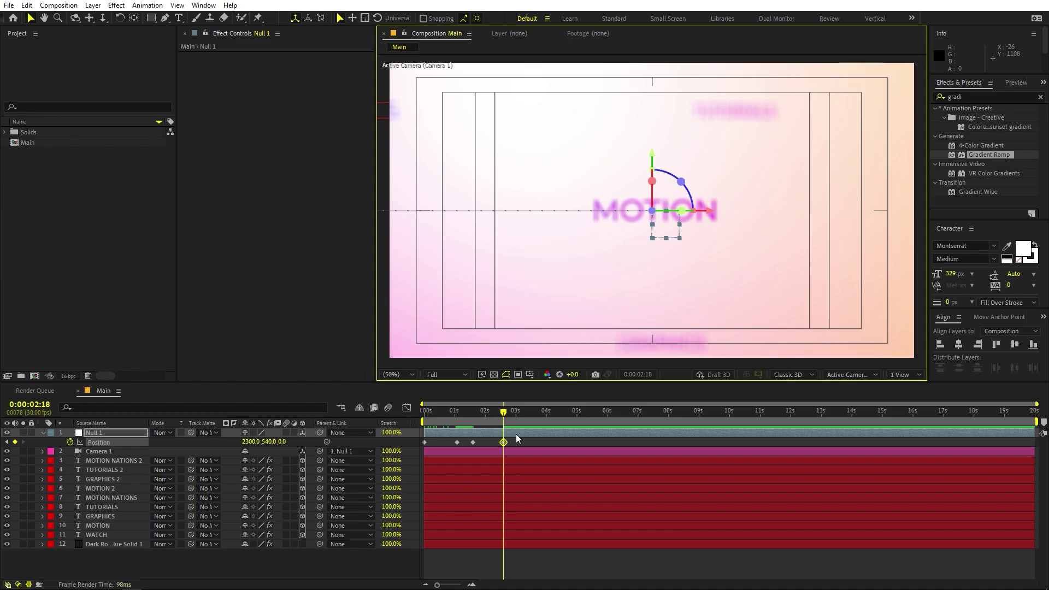
drag(477, 425, 503, 422)
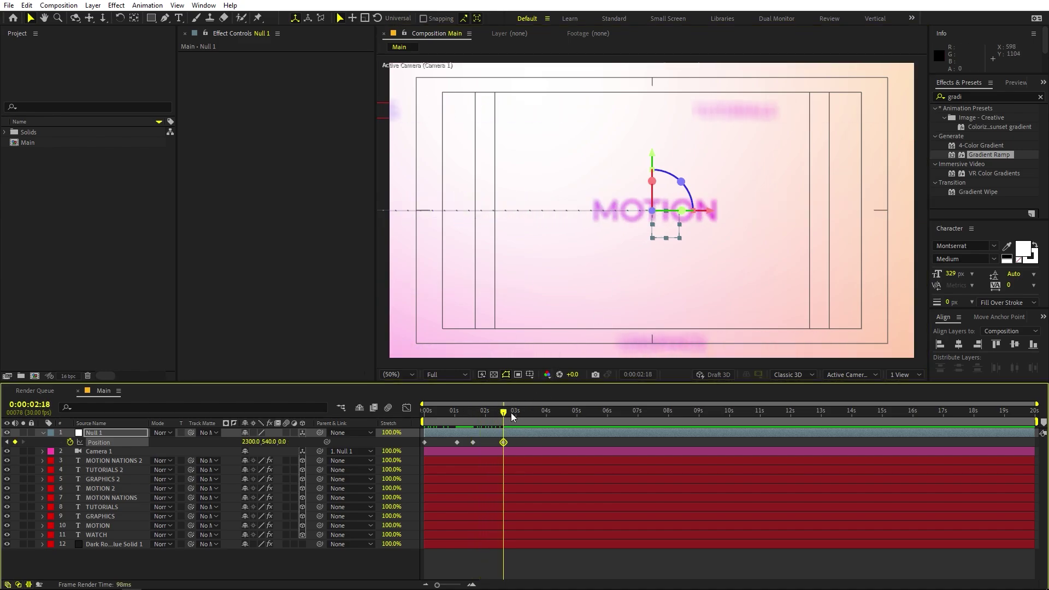
drag(506, 418, 528, 418)
drag(297, 441, 255, 474)
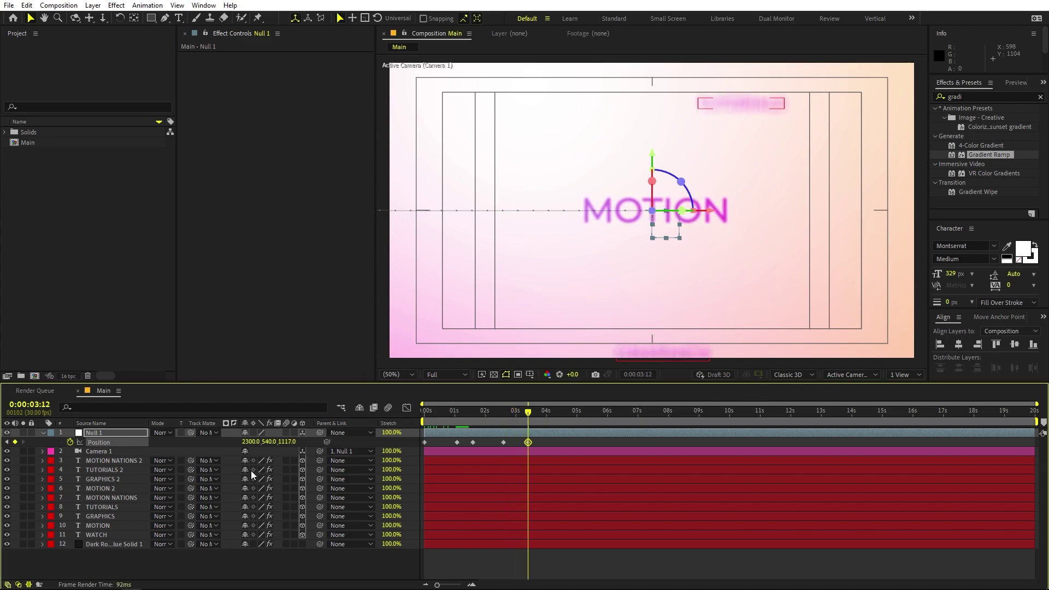
drag(296, 447, 677, 425)
scroll(570, 217, up, 3)
scroll(570, 192, down, 1)
drag(287, 441, 628, 438)
scroll(717, 258, down, 6)
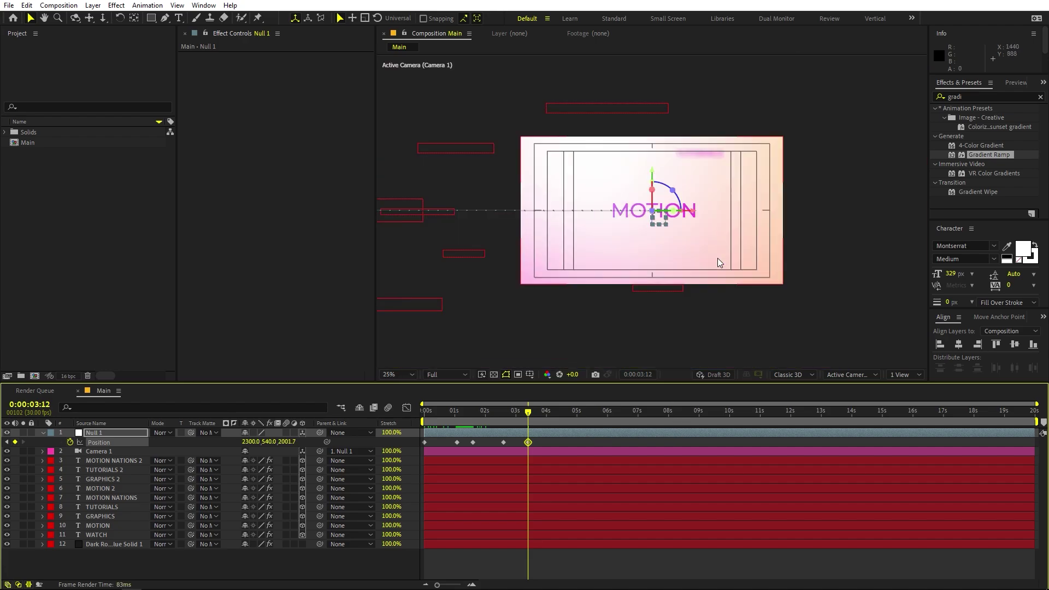
scroll(717, 257, up, 2)
Add Position keyframes at 4:03 and 5:02, then shift the null toward GRAPHICS by 5:25.
drag(528, 411, 549, 412)
click(528, 442)
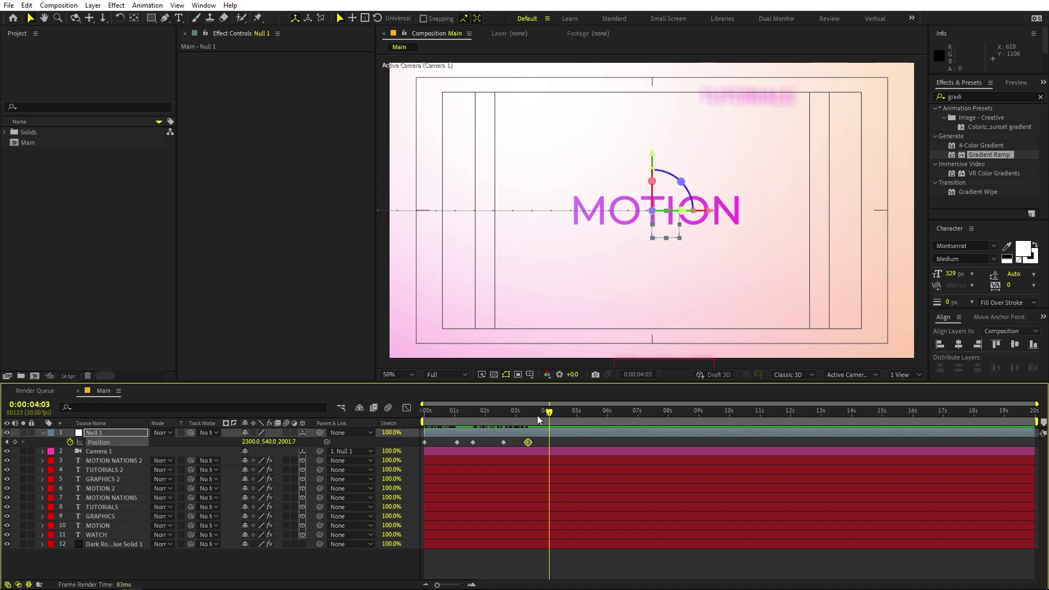
key(ctrl+v)
drag(543, 413, 579, 419)
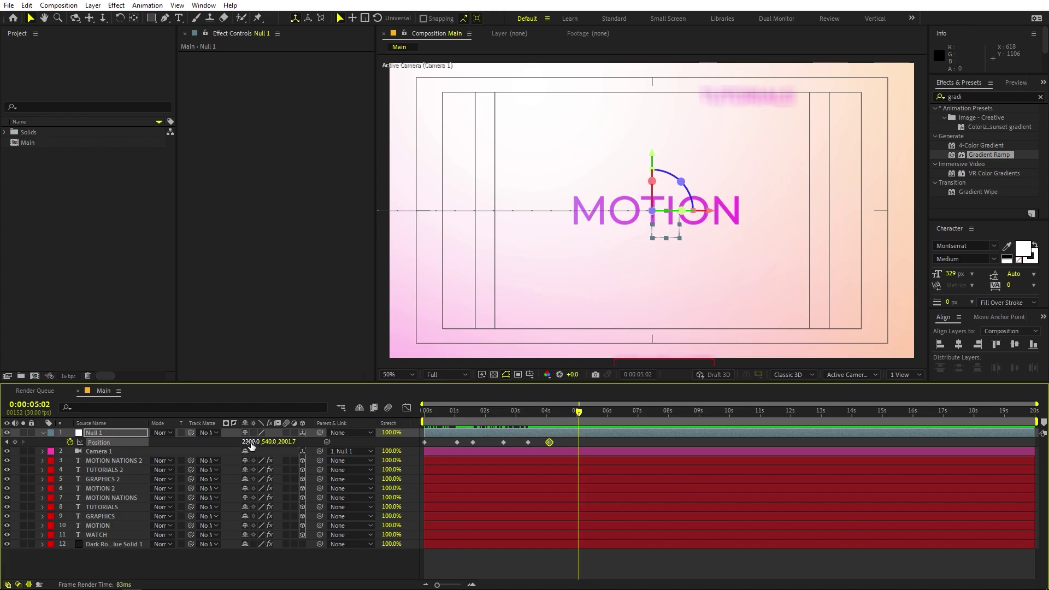
key(comma)
key(comma)
key(comma)
key(comma)
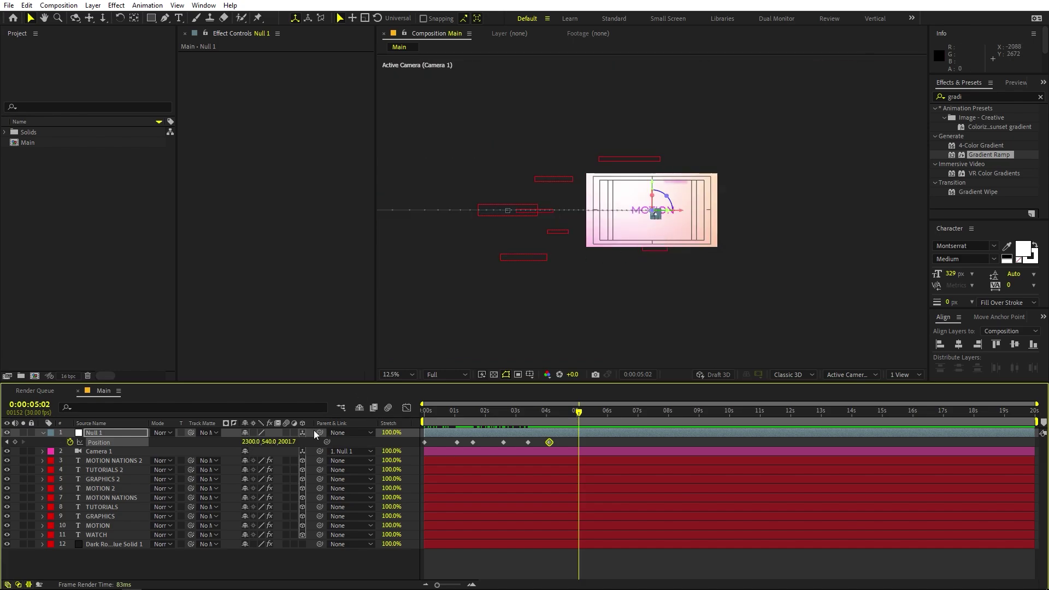
drag(269, 441, 621, 466)
key(space)
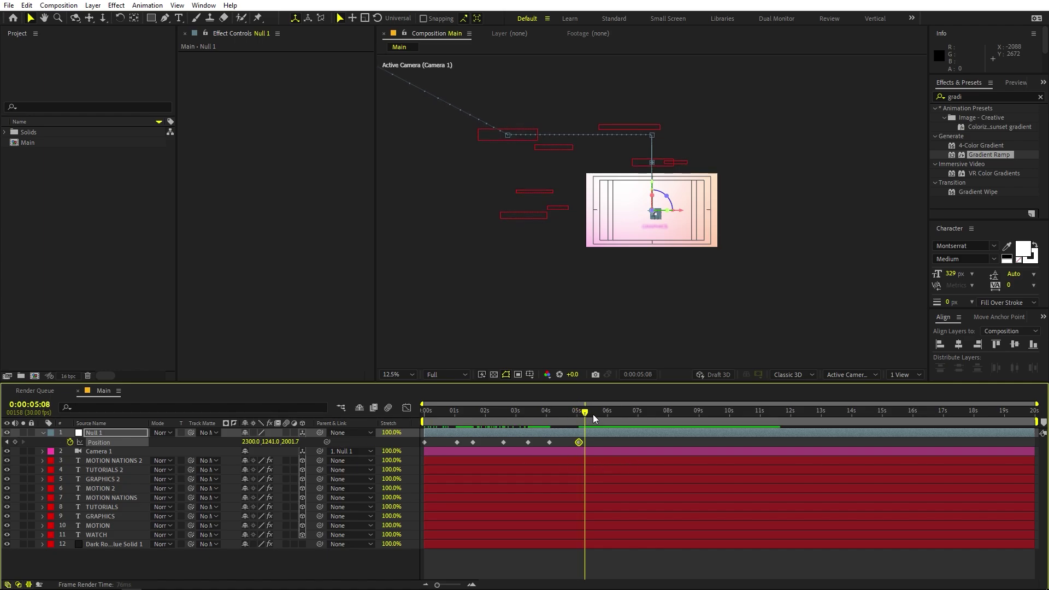
drag(243, 442, 1, 432)
Slide and raise the null so GRAPHICS sits centred in the frame.
scroll(690, 199, up, 4)
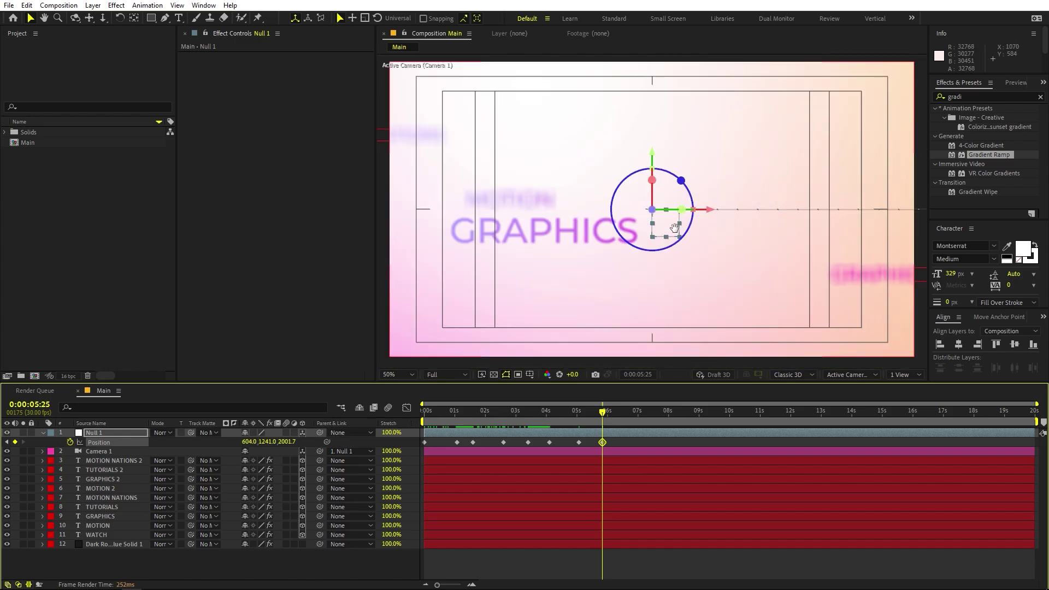
key(h)
drag(690, 199, 710, 196)
key(v)
drag(248, 441, 8, 440)
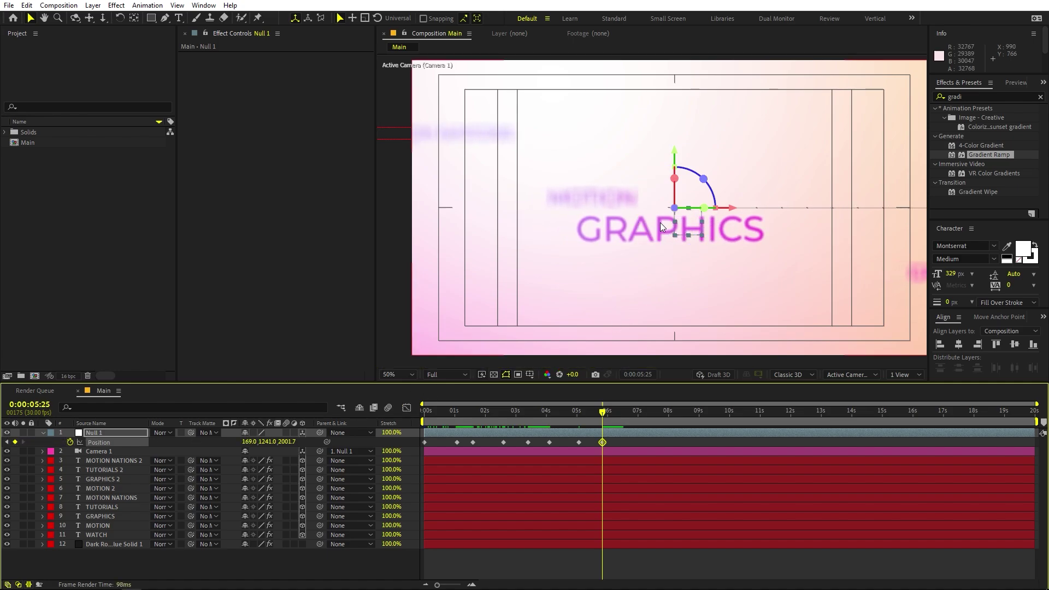
drag(264, 443, 304, 451)
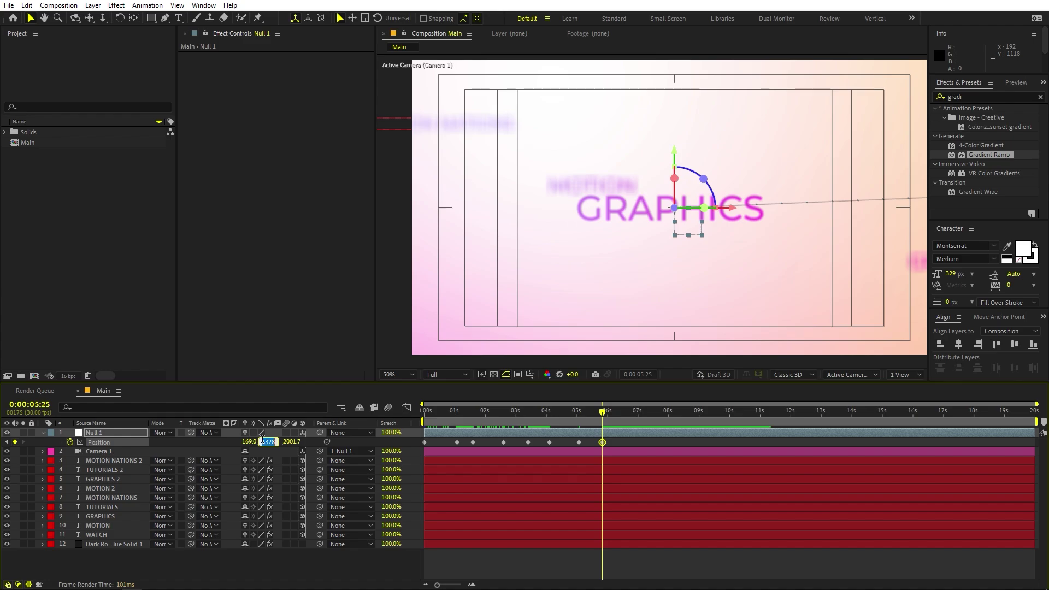
Set the 5:02 keyframe's Y to 1328 and push the null deeper toward GRAPHICS.
drag(602, 417, 578, 421)
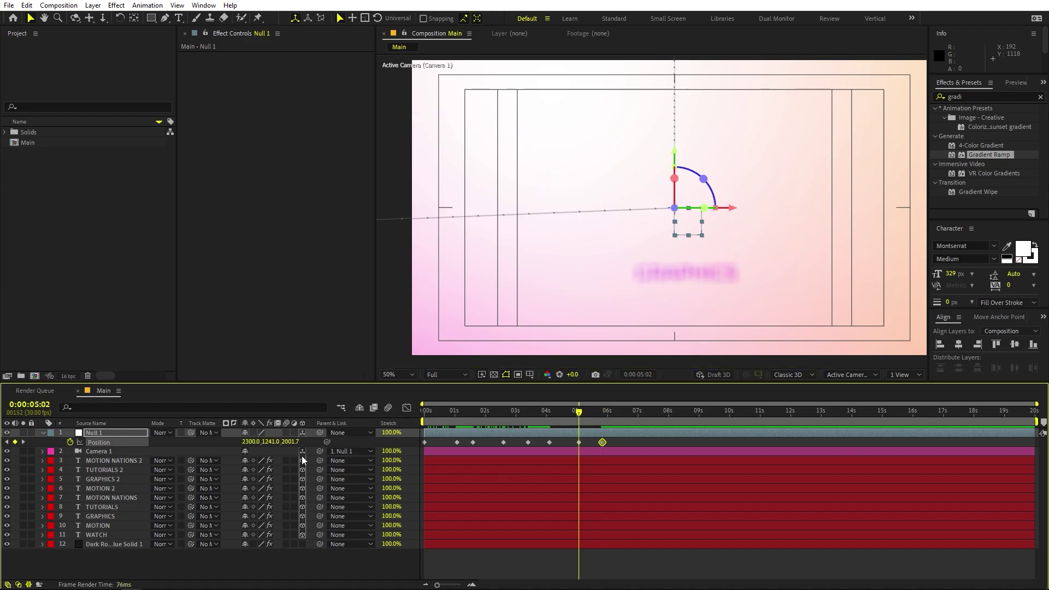
click(271, 442)
text(1328)
key(Return)
key(F2)
drag(579, 413, 629, 418)
drag(288, 441, 734, 448)
scroll(628, 156, up, 6)
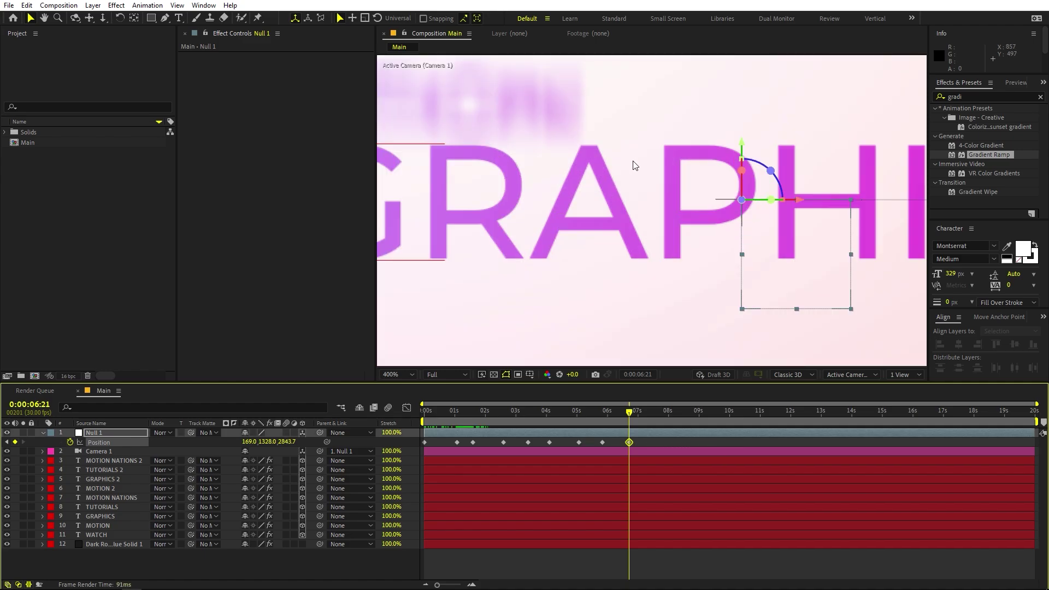
drag(288, 441, 292, 443)
scroll(739, 293, down, 6)
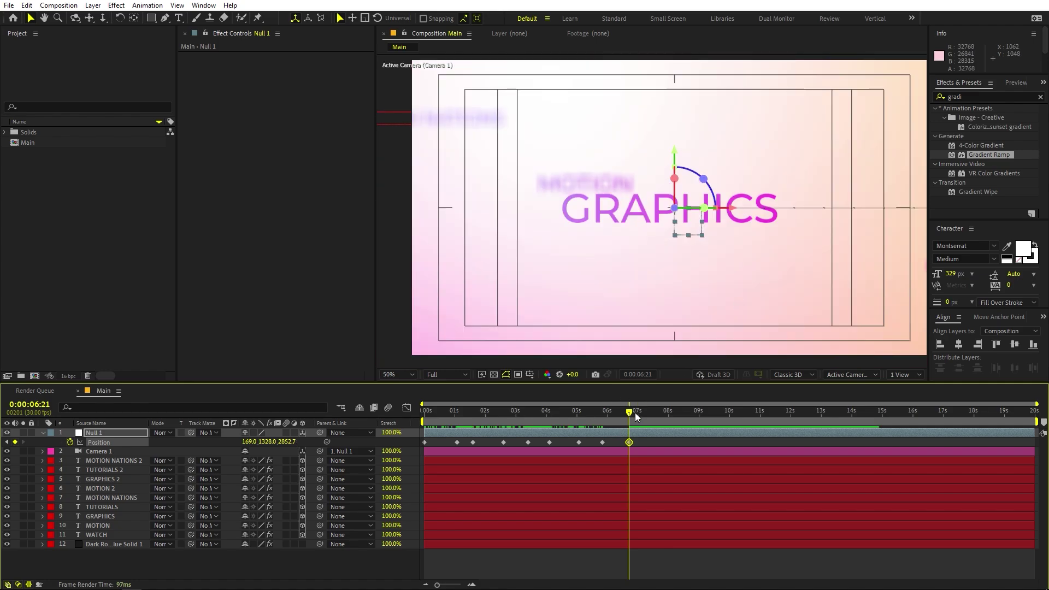
key(Home)
drag(426, 420, 631, 424)
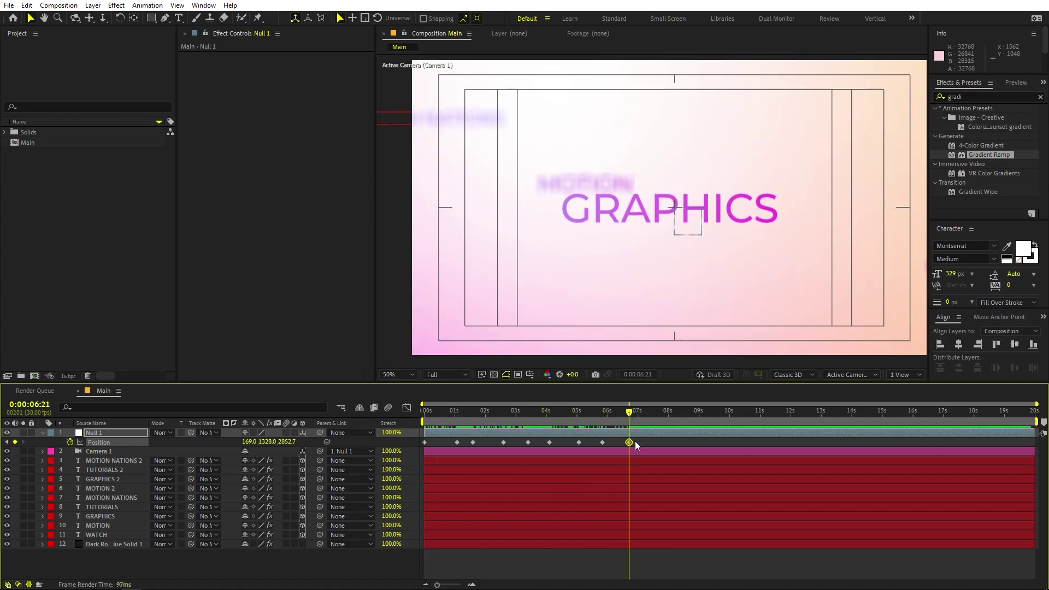
Keyframe 7:04, 8:00 and 8:28 to frame TUTORIALS at 169,-140,4680.7, then select all keyframes.
click(642, 417)
key(alt+shift+p)
drag(643, 419, 667, 419)
drag(266, 441, 12, 442)
drag(661, 420, 697, 420)
drag(288, 441, 1045, 463)
drag(287, 445, 561, 471)
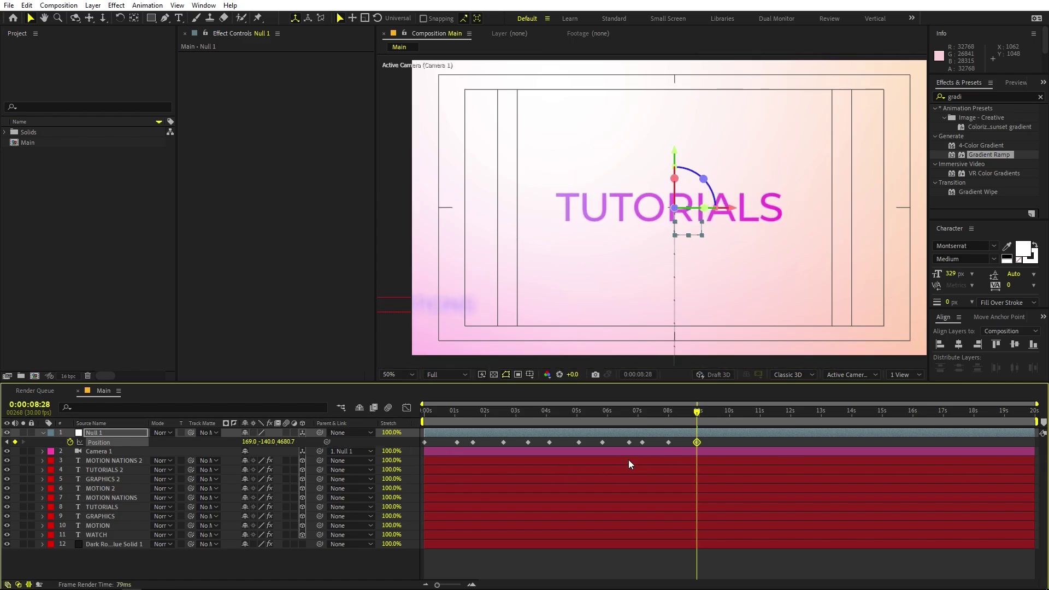
drag(727, 440, 368, 444)
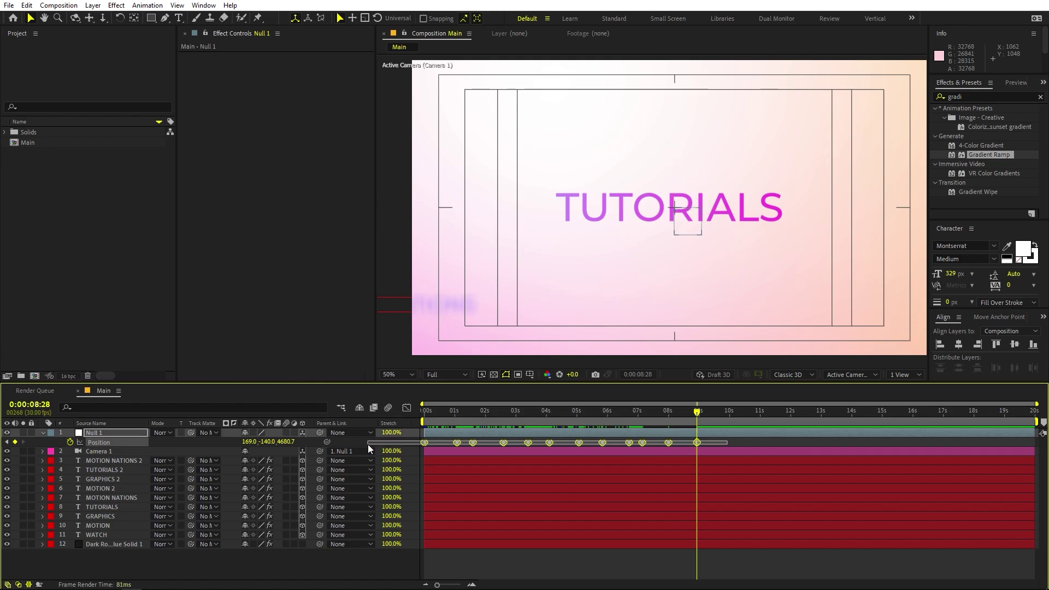
Apply Easy Ease to all of Null 1's Position keyframes.
right_click(424, 442)
mouse_move(518, 433)
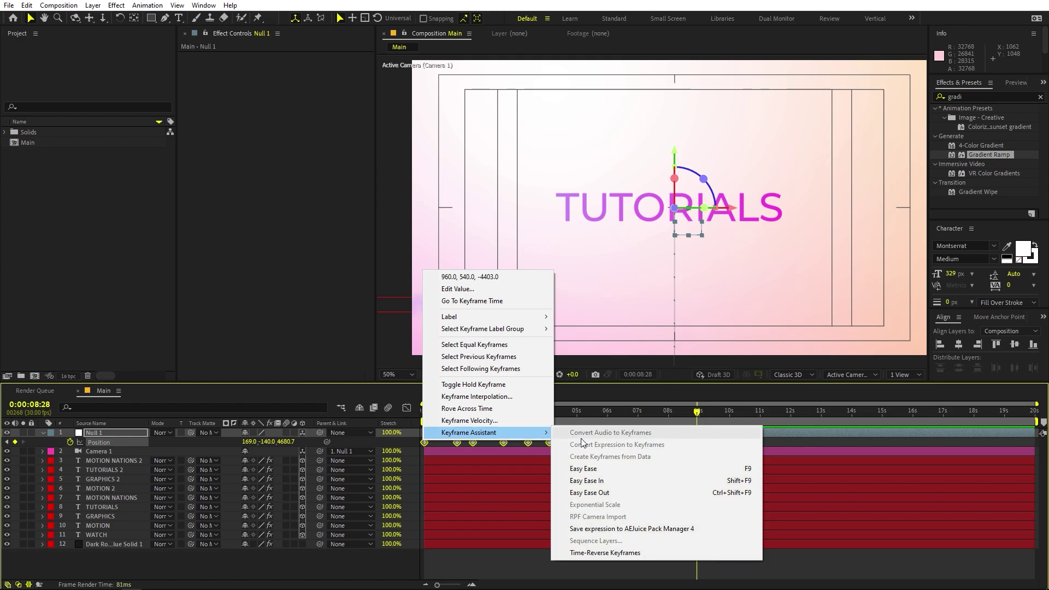
click(675, 473)
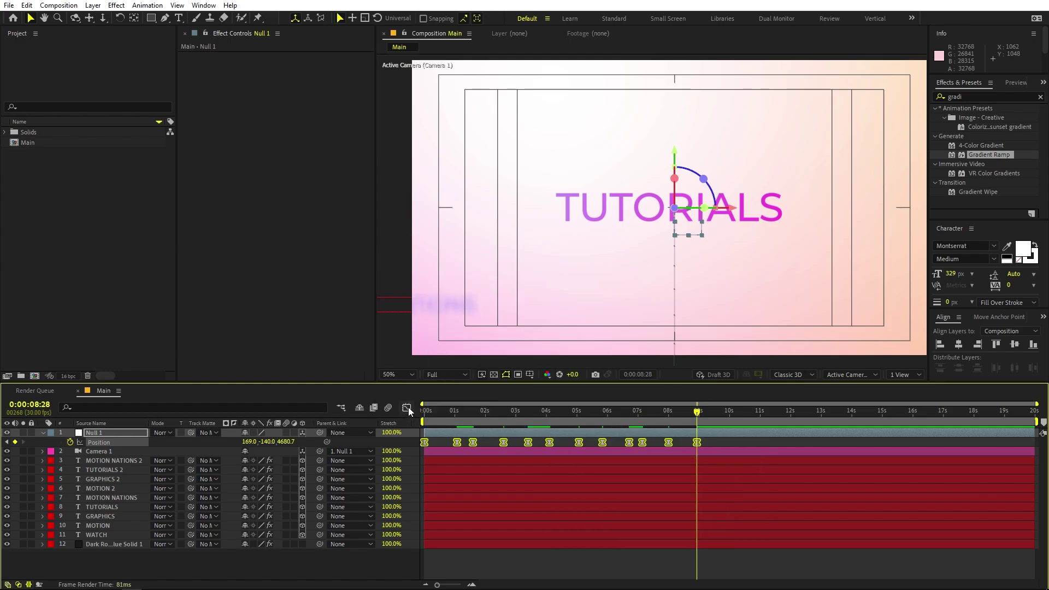
Drag the speed-graph influence handles outward for sharper easing, then preview the camera move.
click(407, 409)
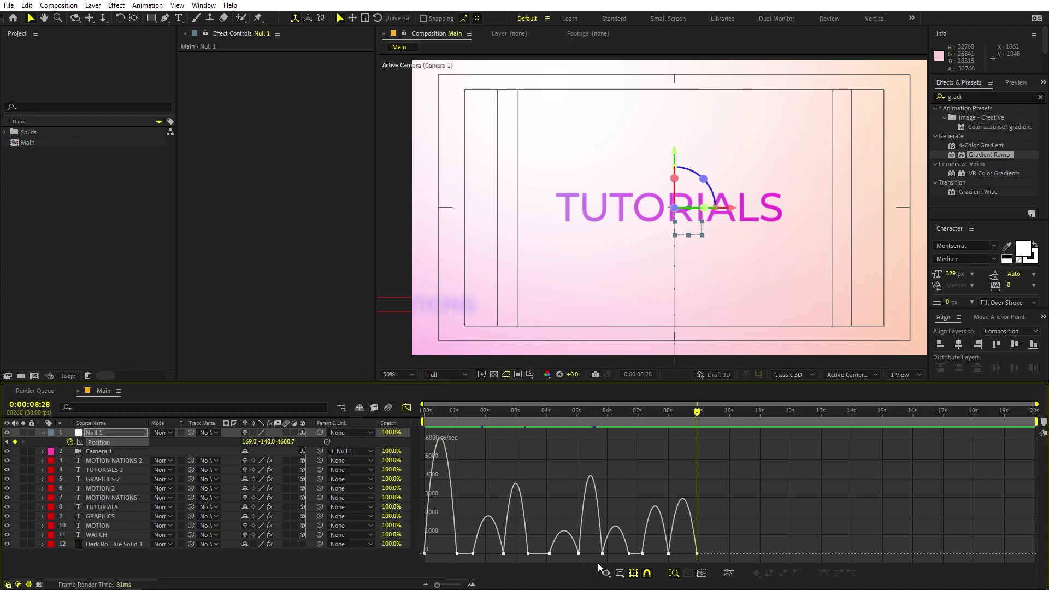
click(619, 573)
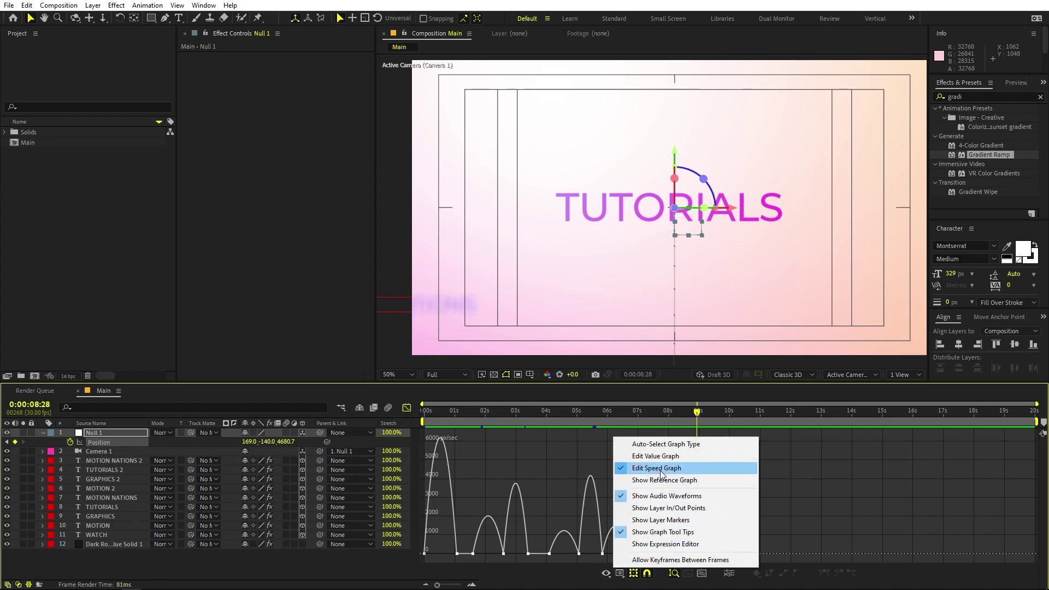
click(821, 527)
drag(767, 536, 408, 566)
mouse_move(690, 552)
mouse_down()
mouse_move(673, 555)
mouse_move(681, 556)
mouse_up()
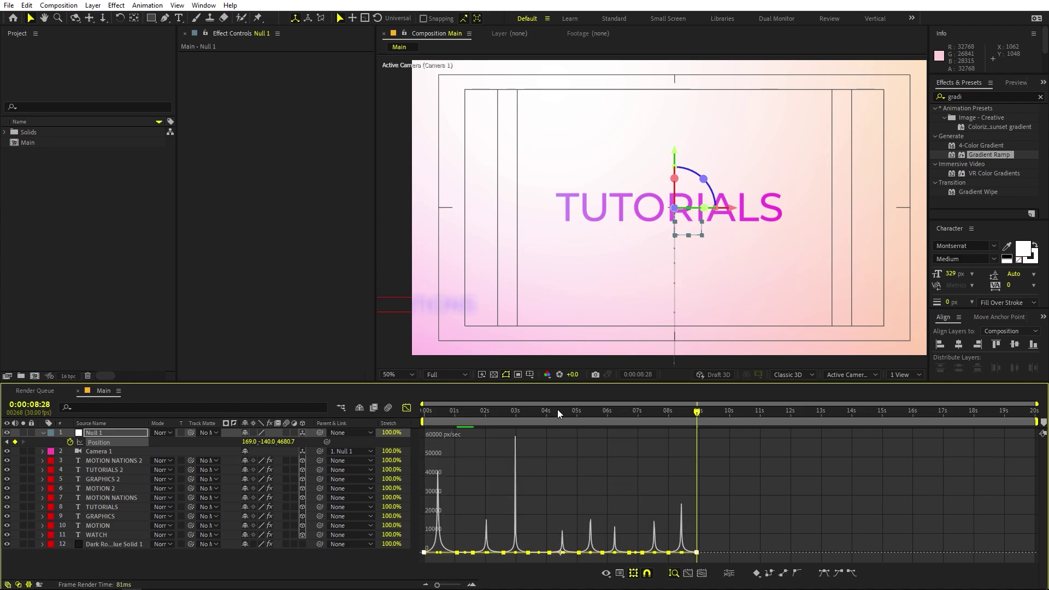
key(Home)
key(space)
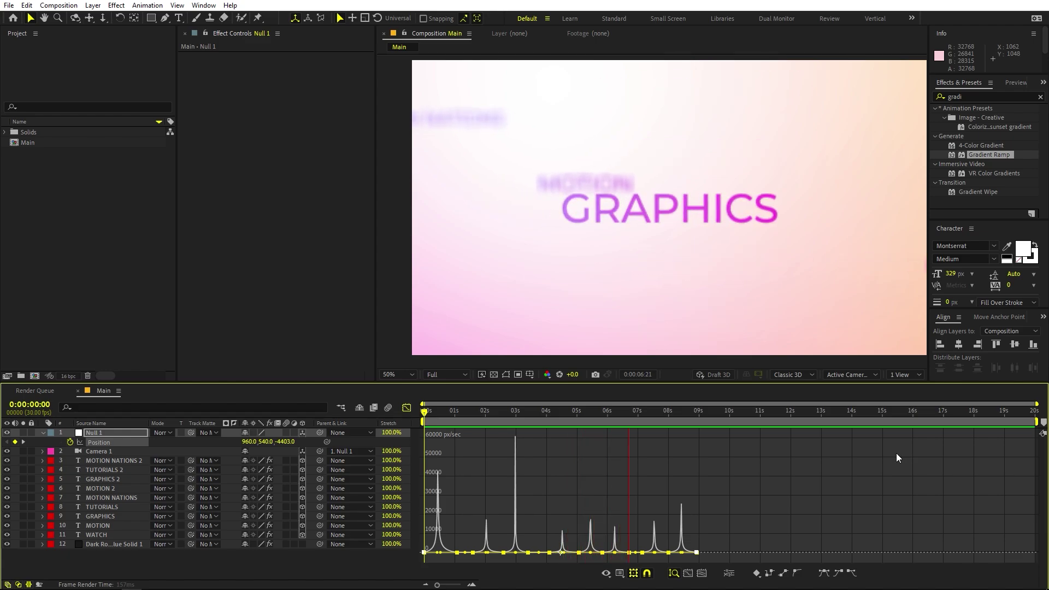
Return to the layer timeline and nudge the MOTION keyframe slightly earlier.
key(space)
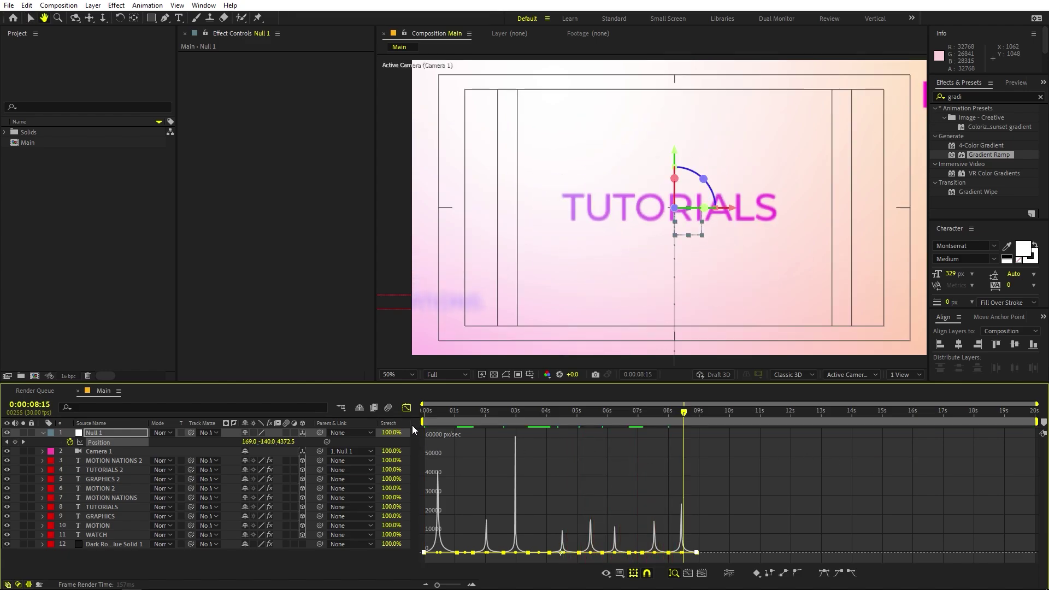
click(406, 408)
click(440, 441)
drag(456, 421, 497, 441)
key(space)
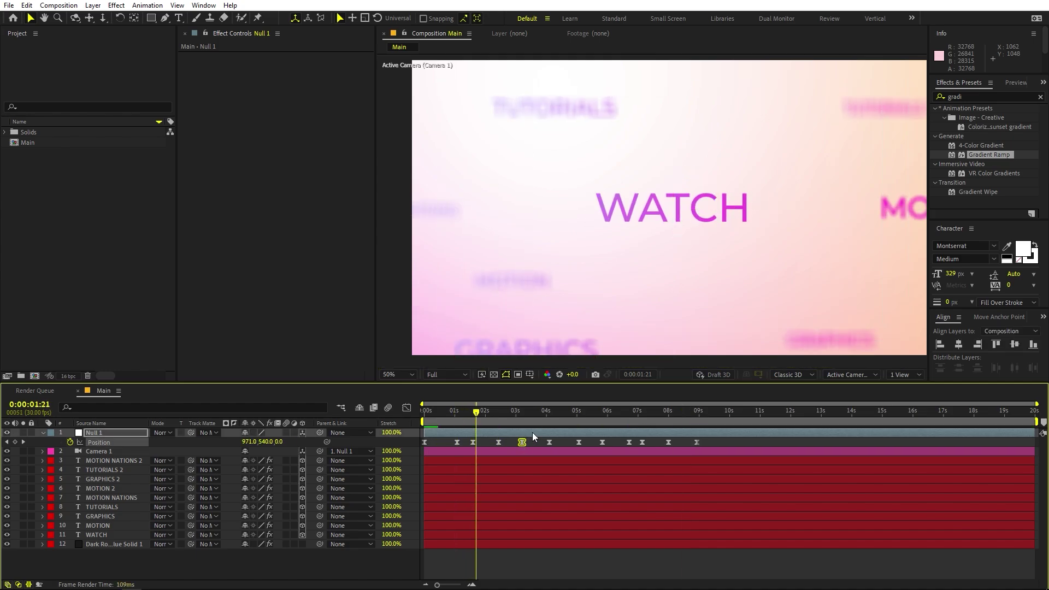
drag(521, 441, 514, 446)
Move the keyframes near 4 and 6 seconds earlier, the latter to about 4:15.
click(483, 418)
key(space)
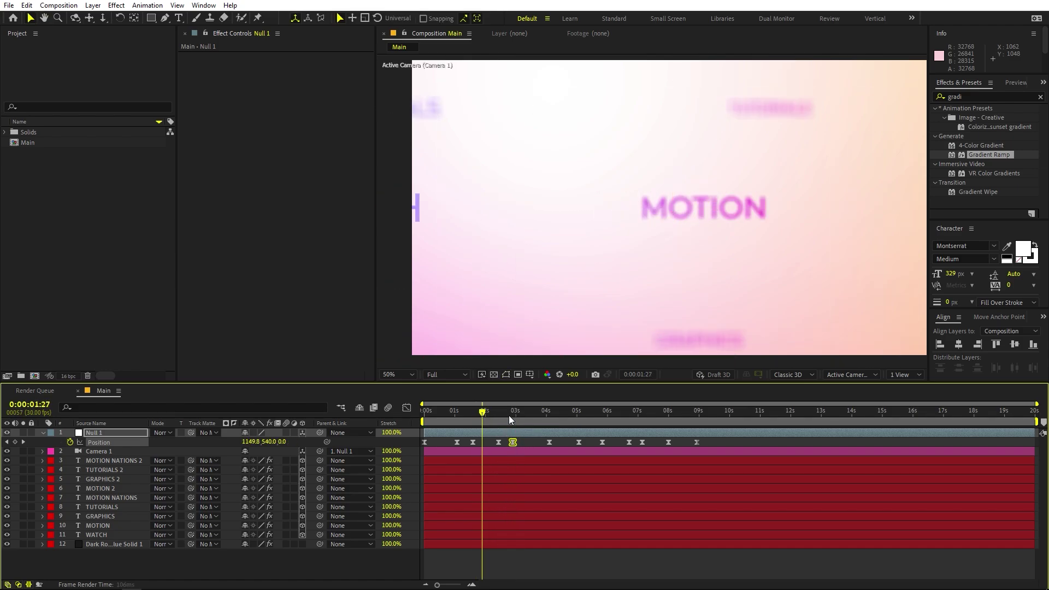
drag(549, 442, 526, 443)
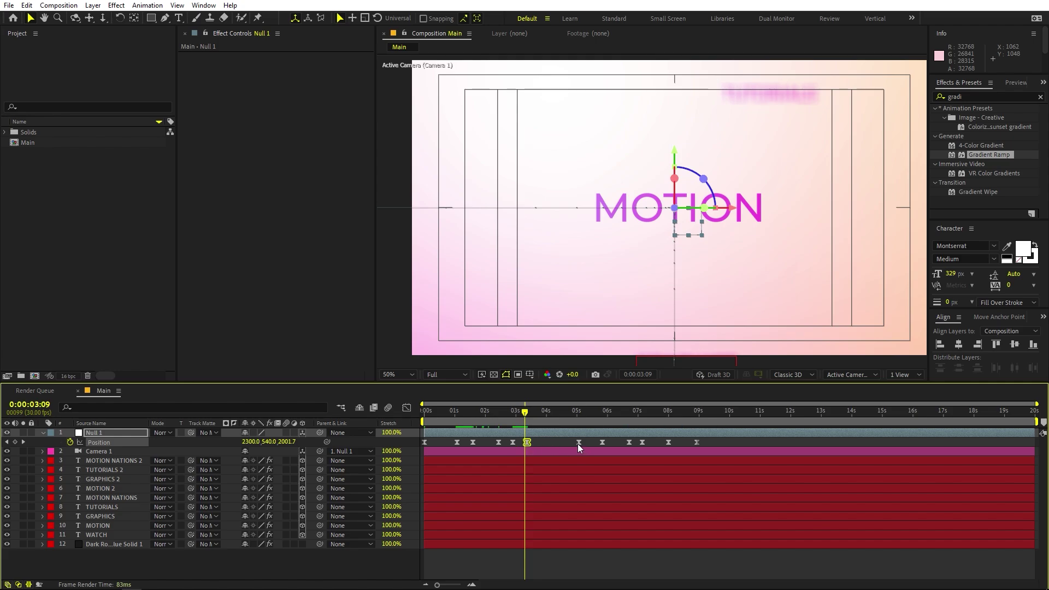
key(space)
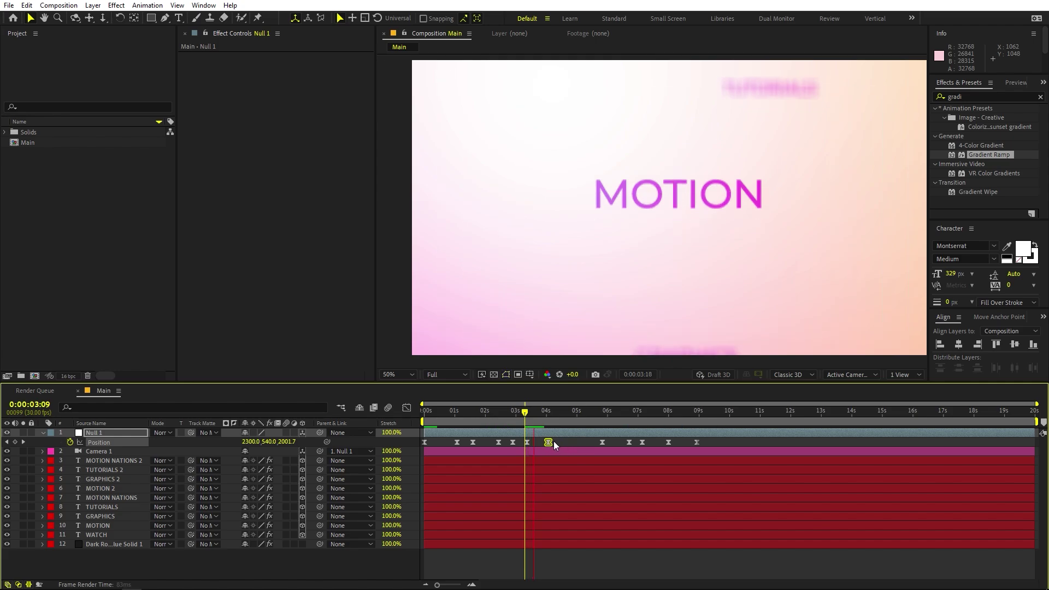
key(space)
mouse_move(600, 440)
mouse_down()
mouse_move(555, 441)
mouse_move(593, 441)
mouse_move(581, 442)
mouse_up()
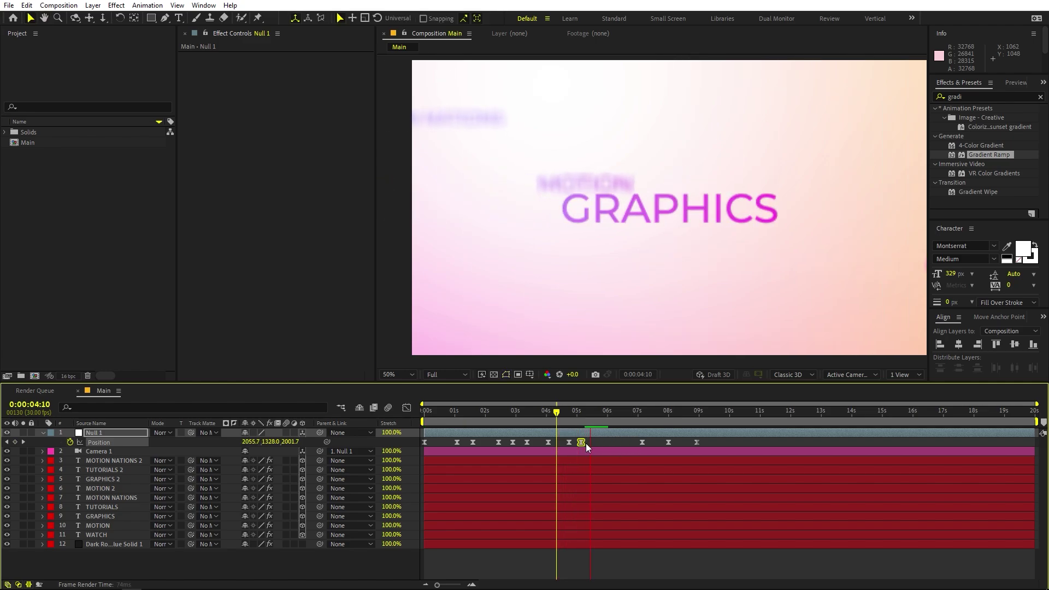
key(space)
Shift the three keyframes between 7 and 9 seconds earlier to 5:17 and check TUTORIALS.
click(542, 417)
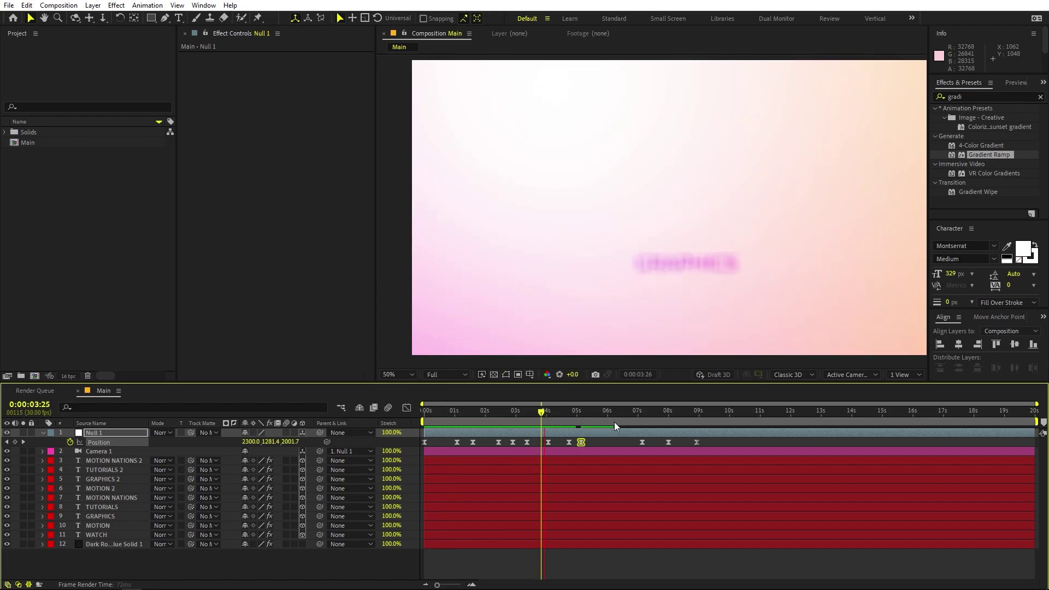
drag(637, 436, 710, 443)
drag(642, 442, 595, 442)
key(space)
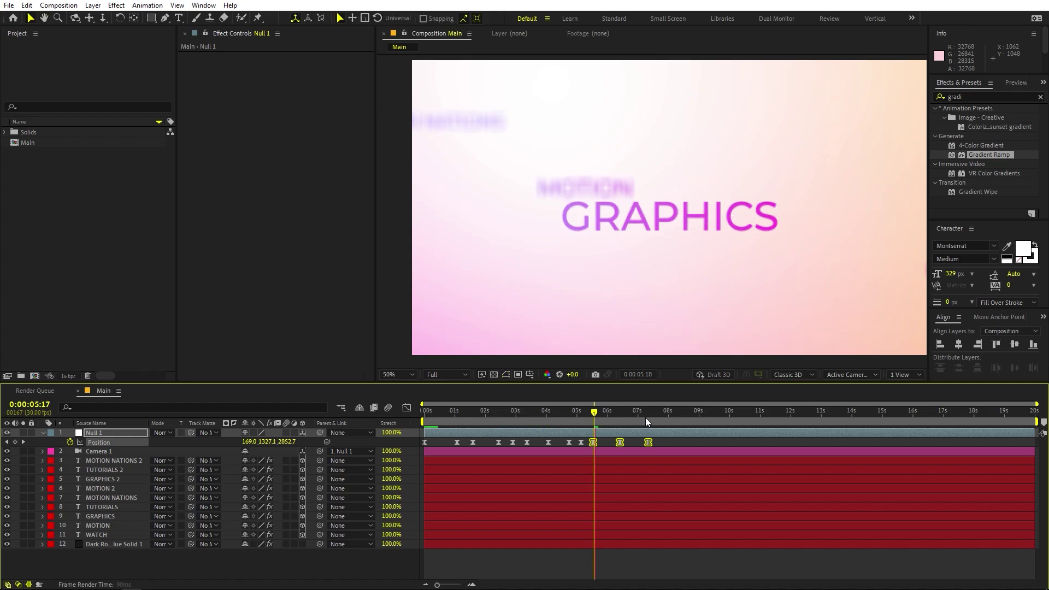
click(645, 417)
click(602, 417)
drag(602, 421, 693, 434)
click(673, 440)
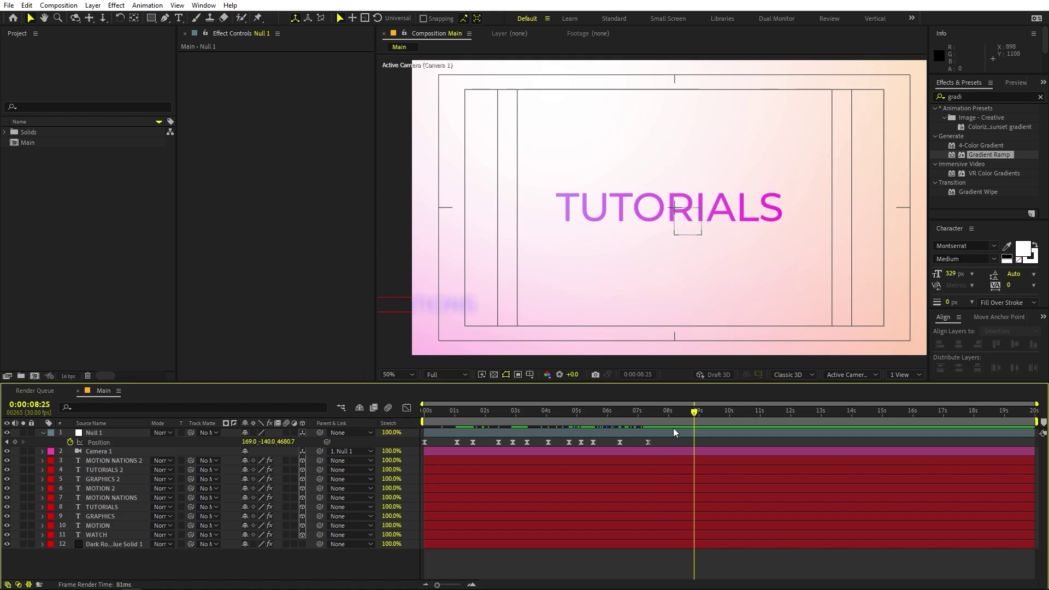